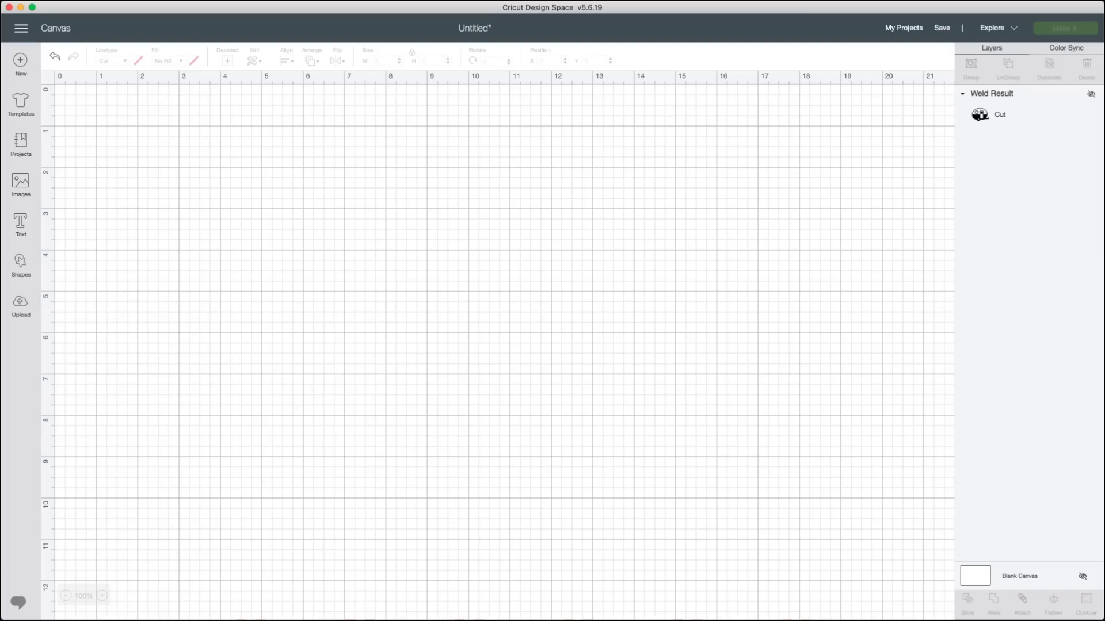
Turn off the canvas grid lines and bring back the hidden camper design.
key("super+apostrophe")
key("super+apostrophe")
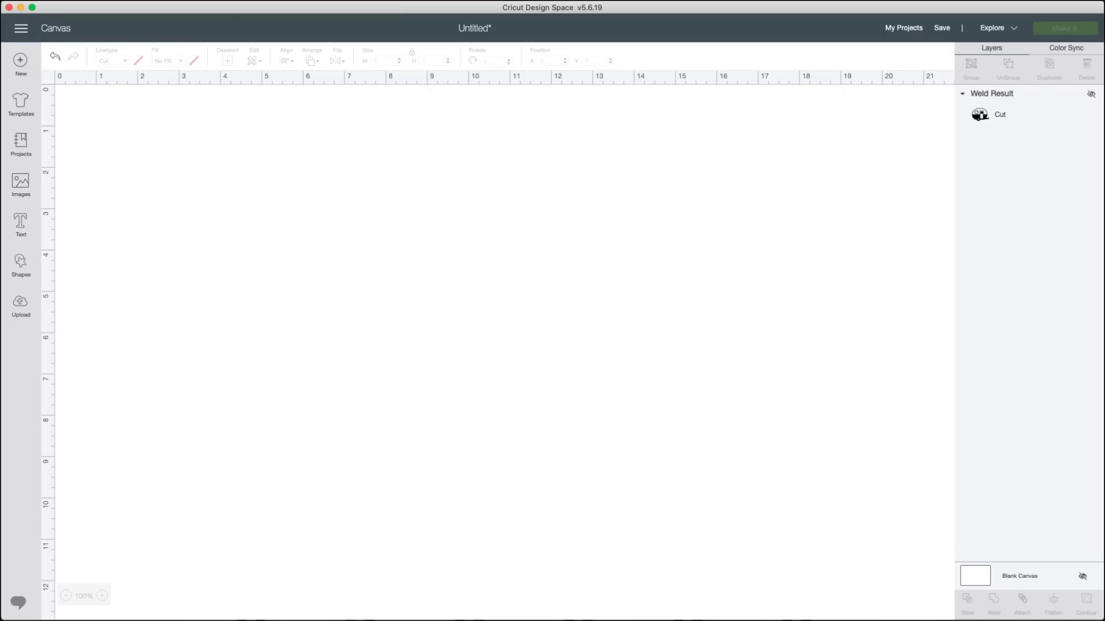
key("super+z")
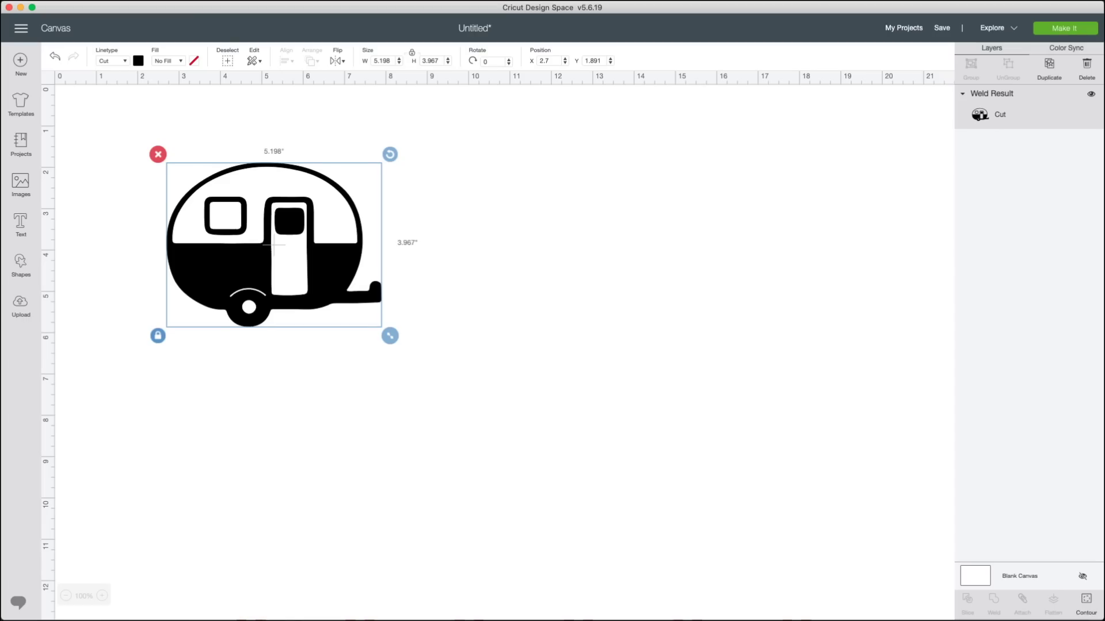
Move the camper toward the canvas's upper-left corner and scale it down to about 3.767 by 2.875 inches.
left_click_drag(274, 244, 248, 224)
left_click_drag(365, 314, 343, 297)
left_click_drag(237, 215, 217, 203)
left_click_drag(321, 284, 278, 252)
left_click(345, 322)
left_click_drag(199, 199, 184, 178)
left_click(345, 288)
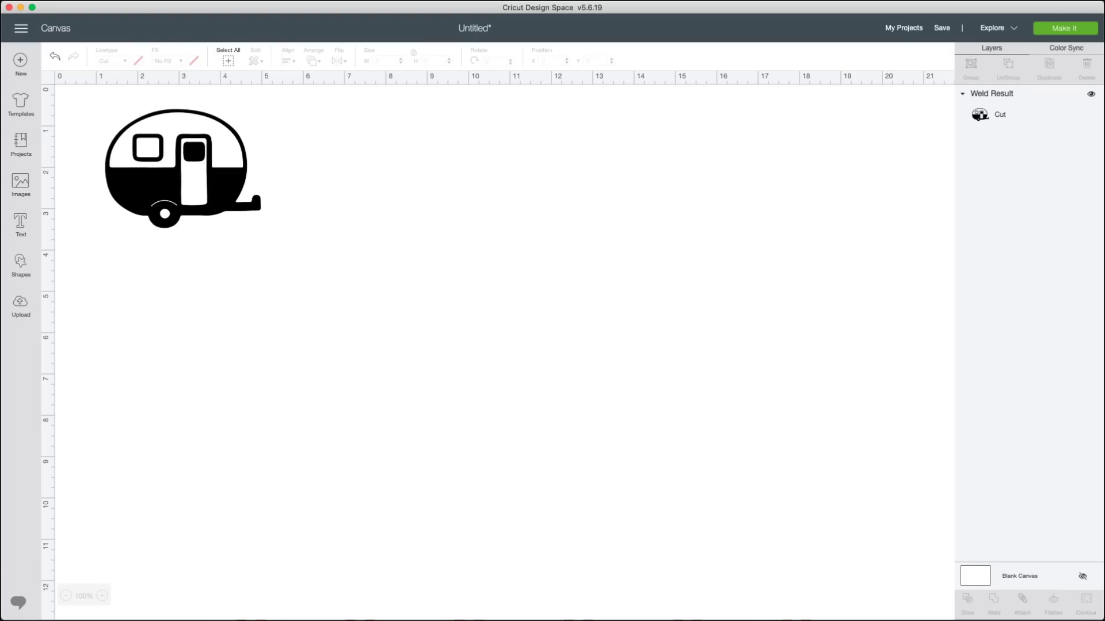
left_click(183, 168)
right_click(183, 168)
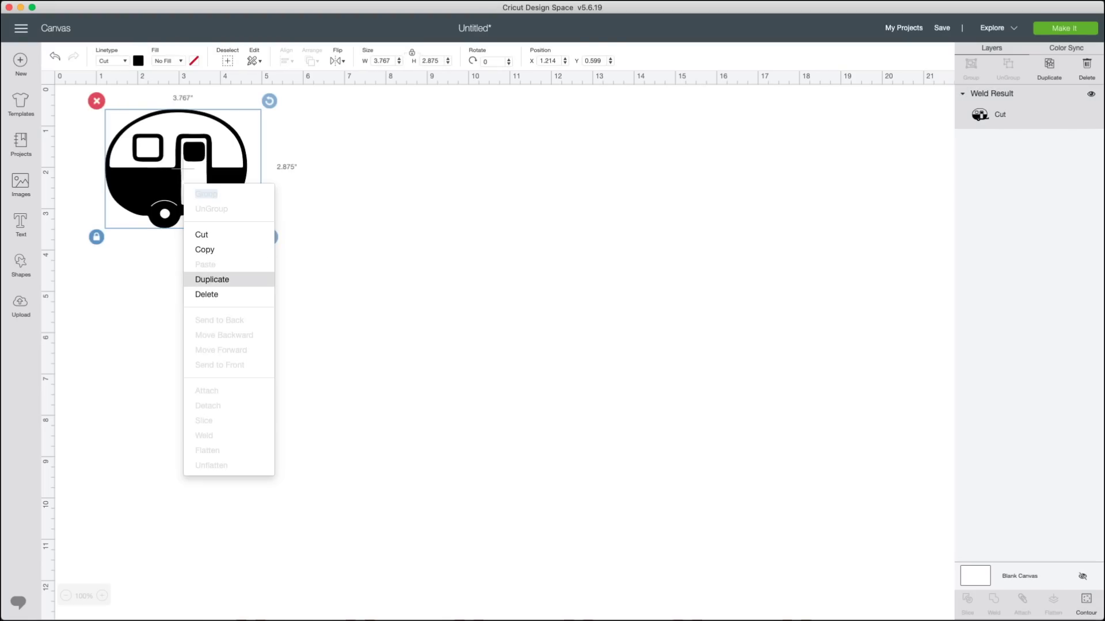
left_click(183, 168)
left_click(181, 168)
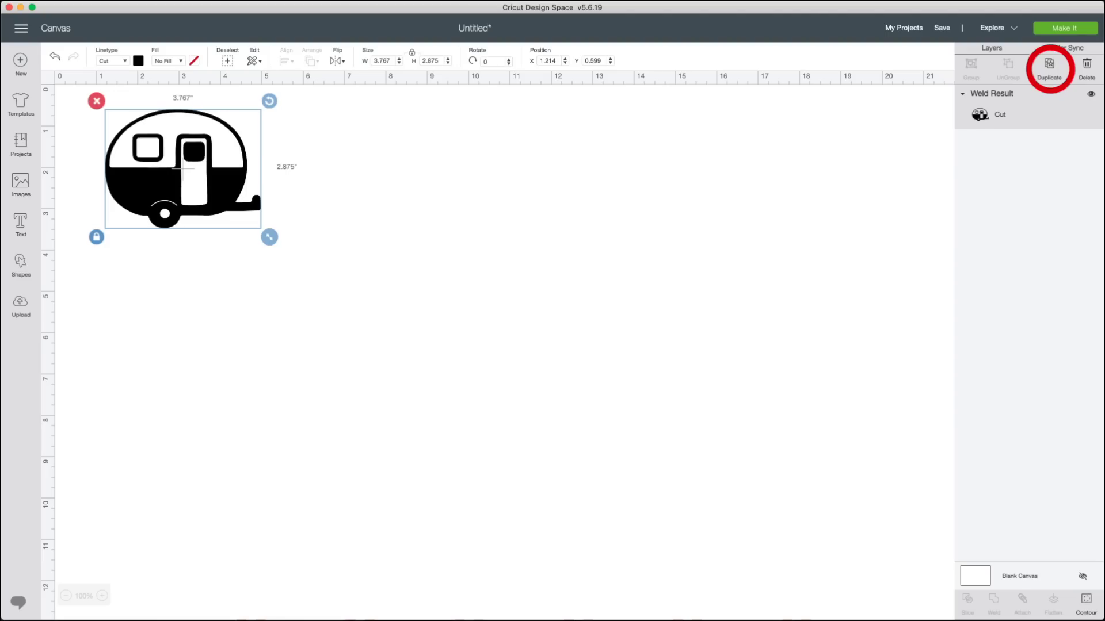
Send the camper to the mat preview and apply 6 project copies.
key("Escape")
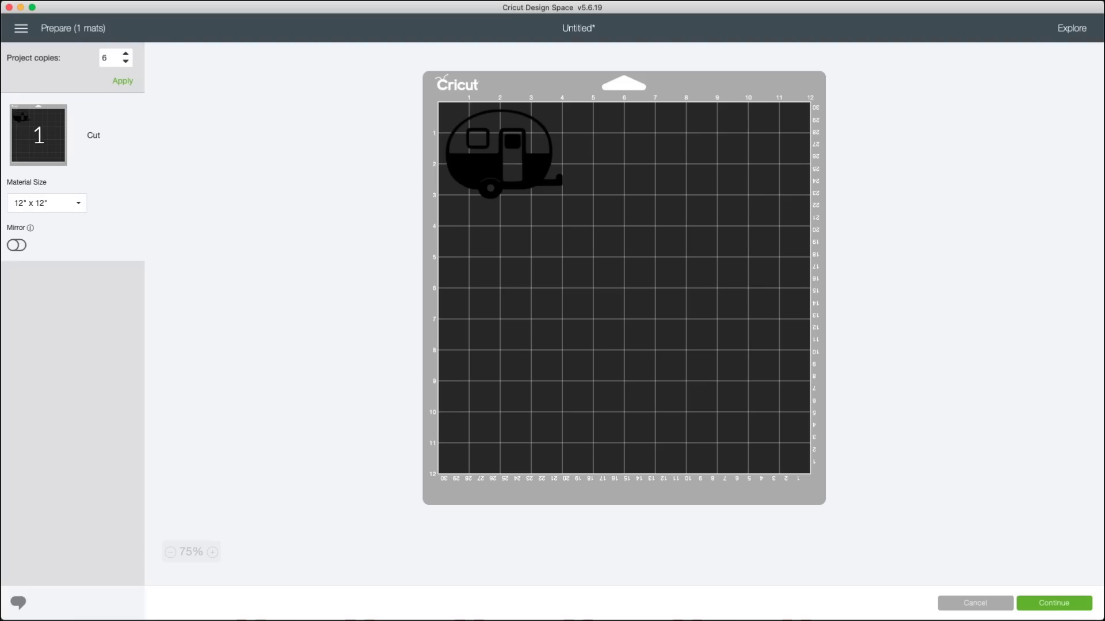
left_click(122, 81)
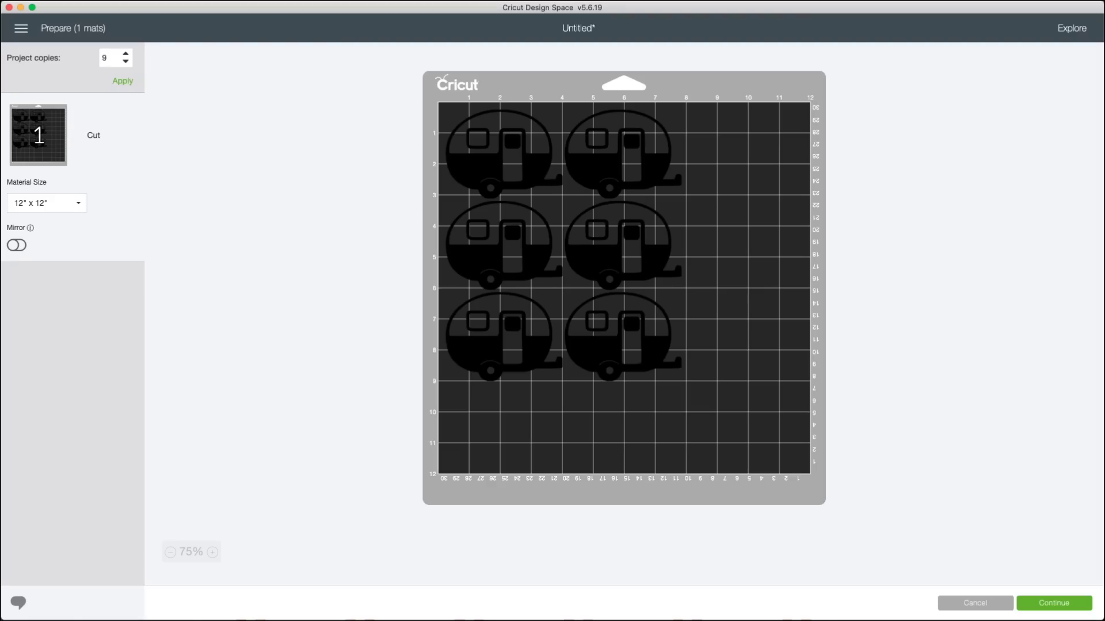
Apply 11 project copies and compare the camper layouts on mats 1 and 2.
key("Up")
key("Up")
key("Return")
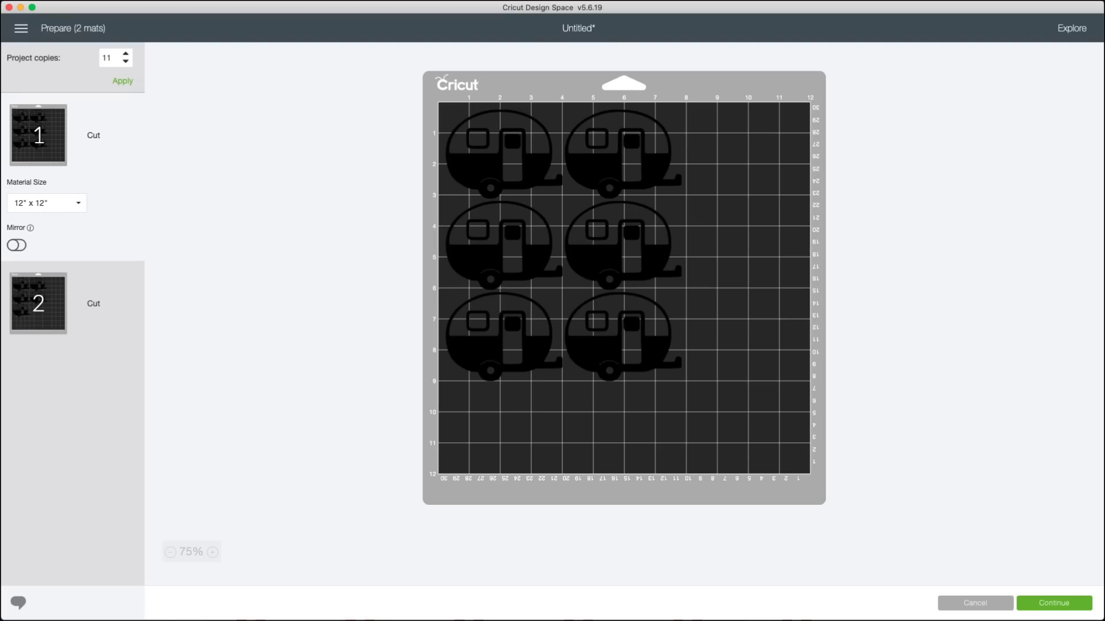
left_click(38, 303)
left_click(38, 136)
left_click(38, 304)
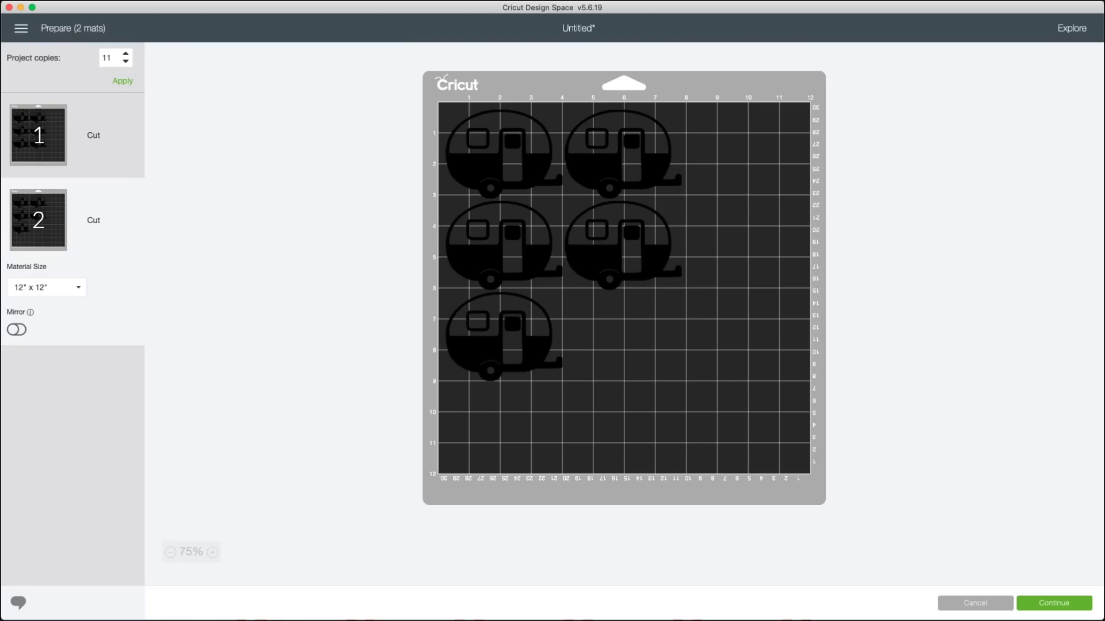
left_click(38, 135)
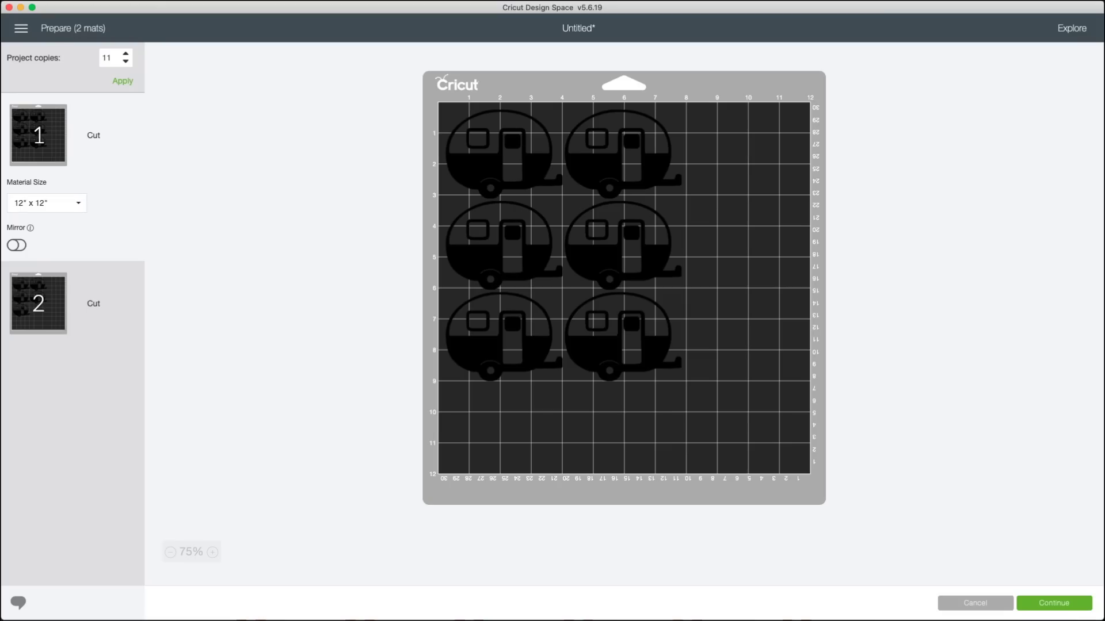
Move the second camper in the middle row of mat 2 onto mat 1.
left_click(38, 304)
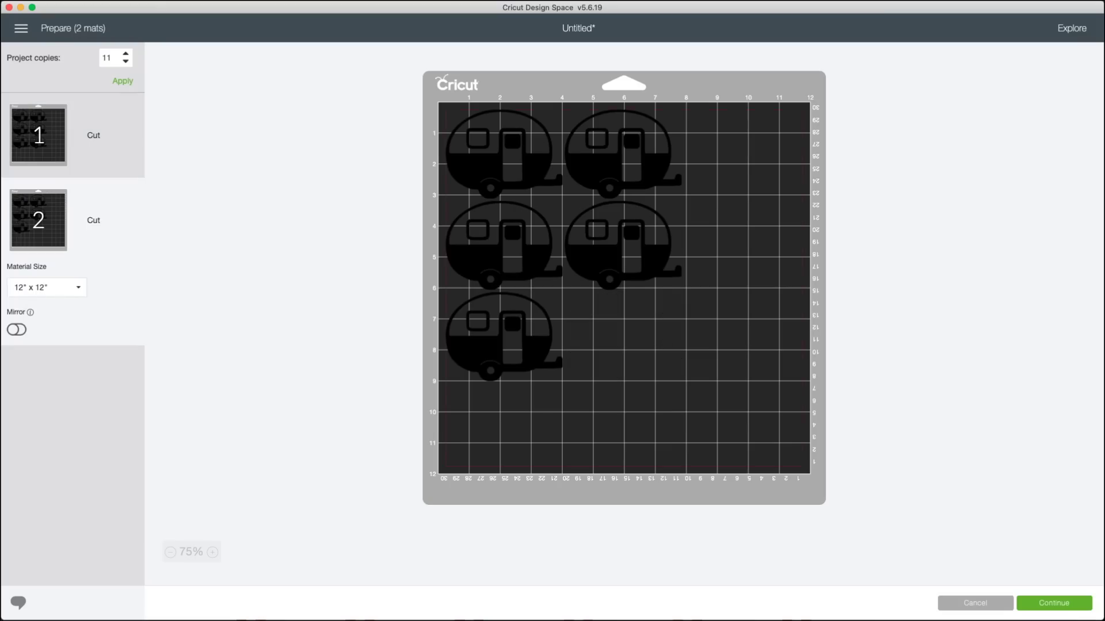
left_click(623, 246)
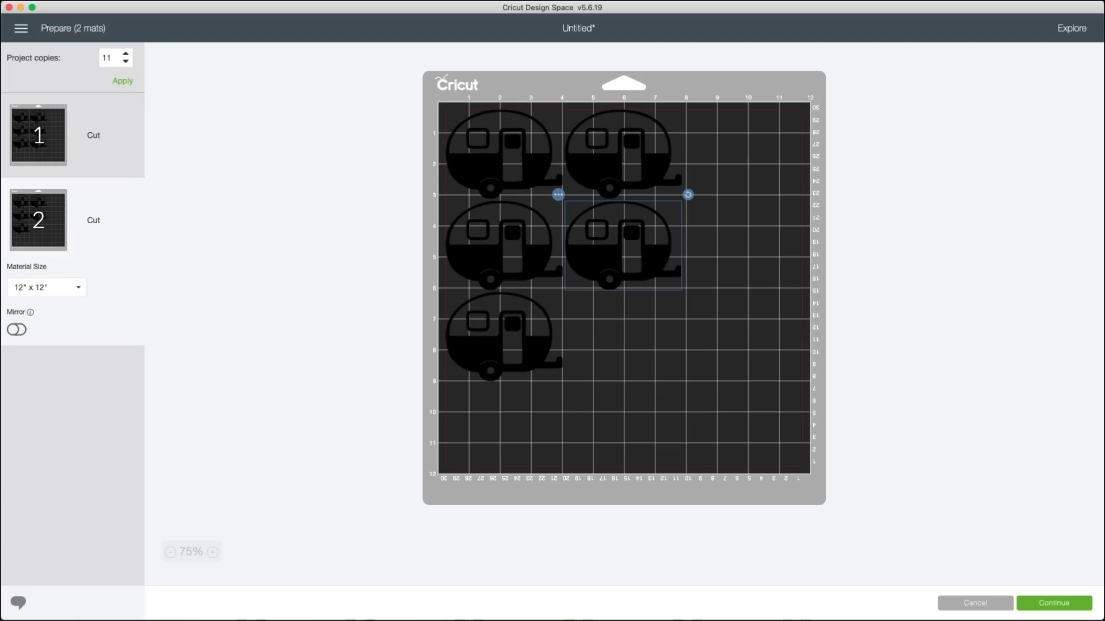
left_click(558, 195)
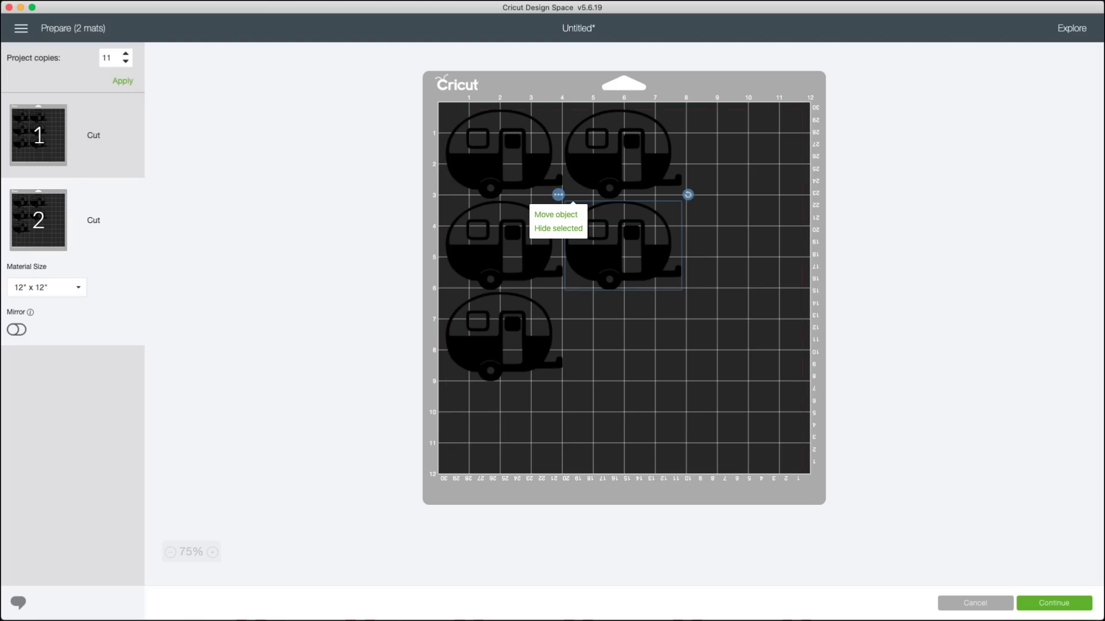
left_click(555, 214)
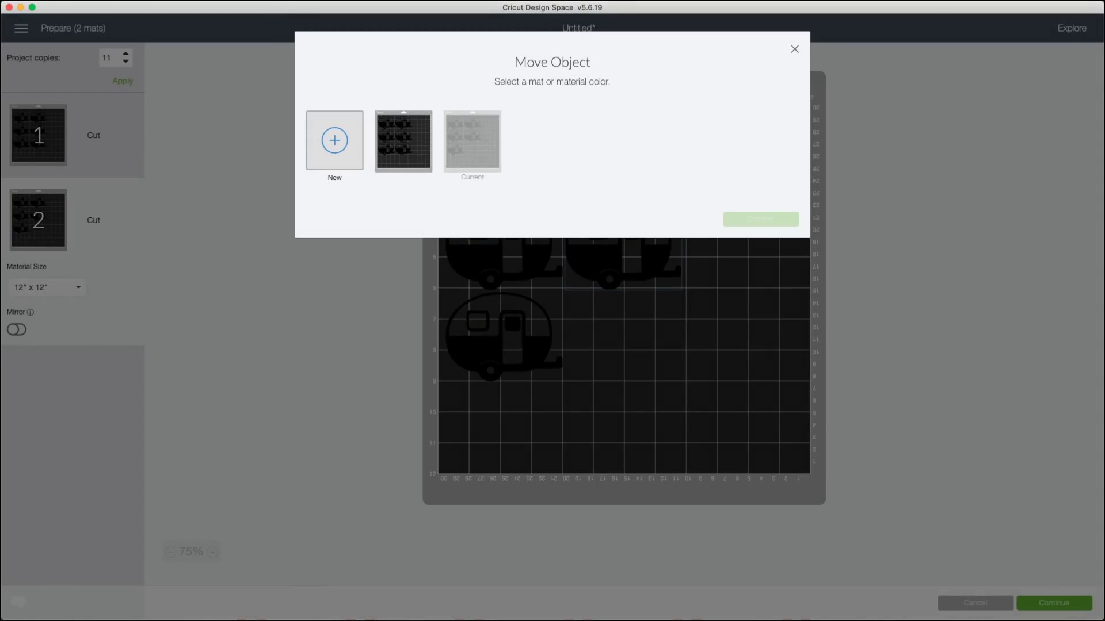
left_click(403, 141)
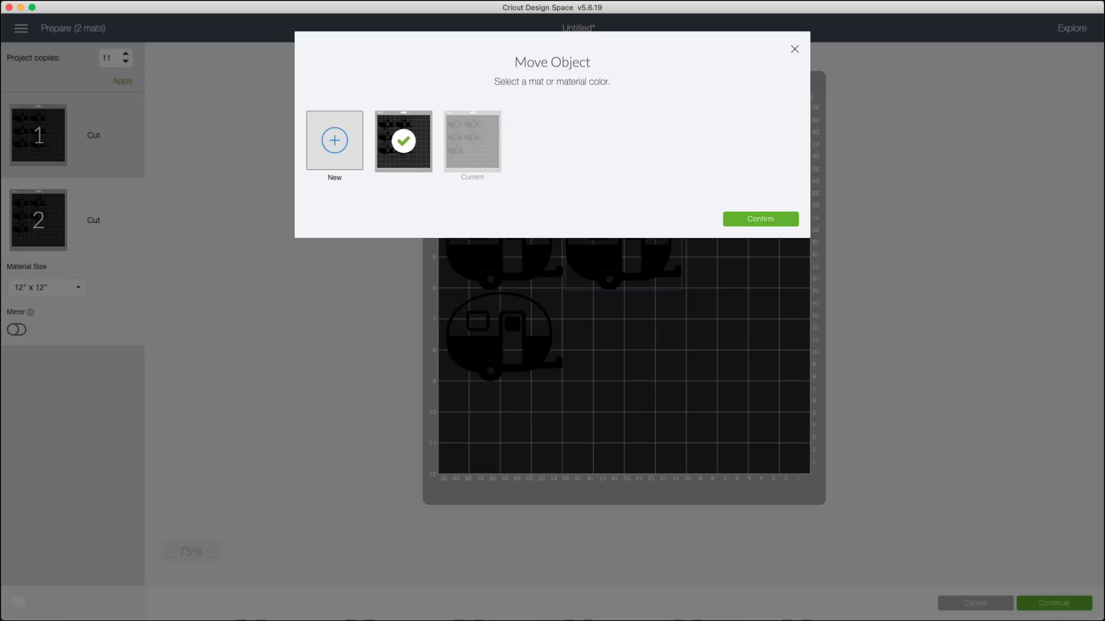
key("Return")
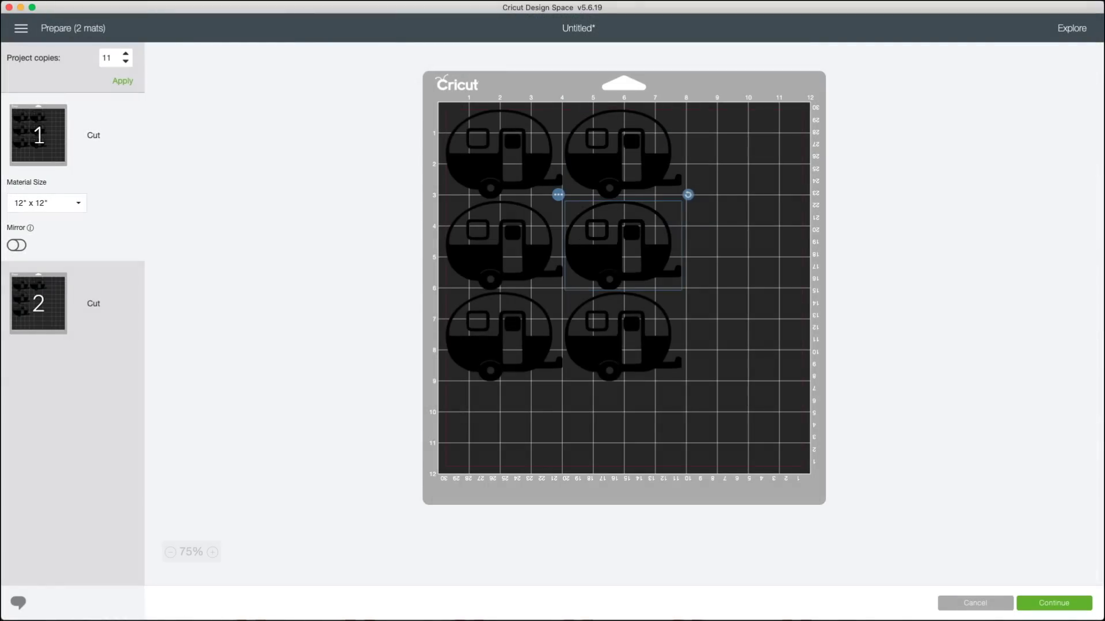
Place the transferred camper in mat 1's empty upper-right area and rotate it 90 degrees clockwise.
left_click_drag(623, 244, 741, 154)
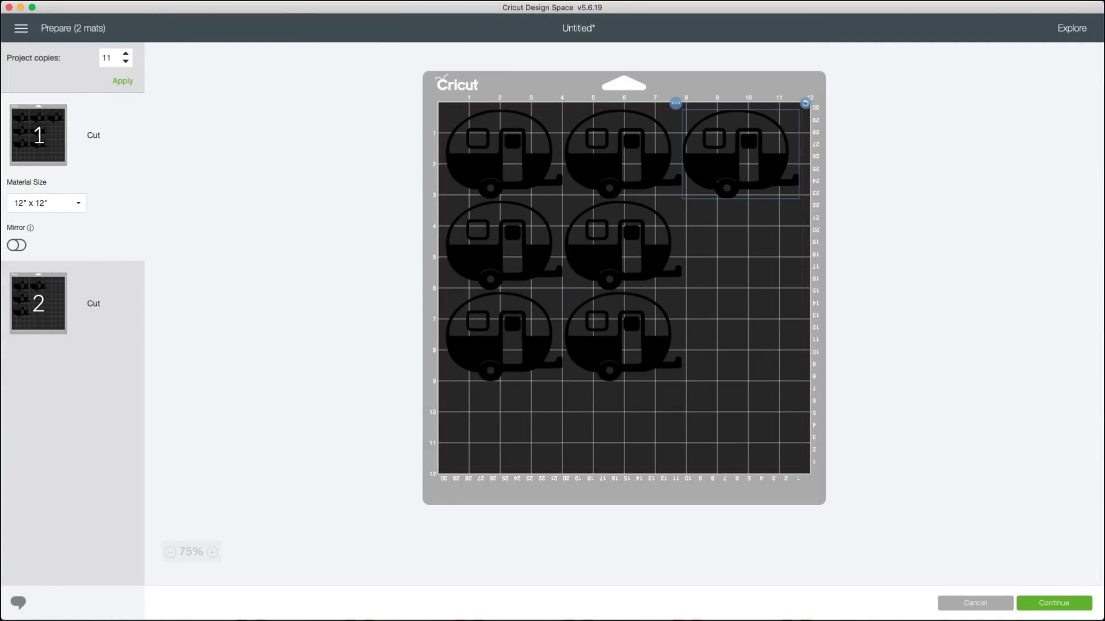
left_click_drag(805, 103, 794, 240)
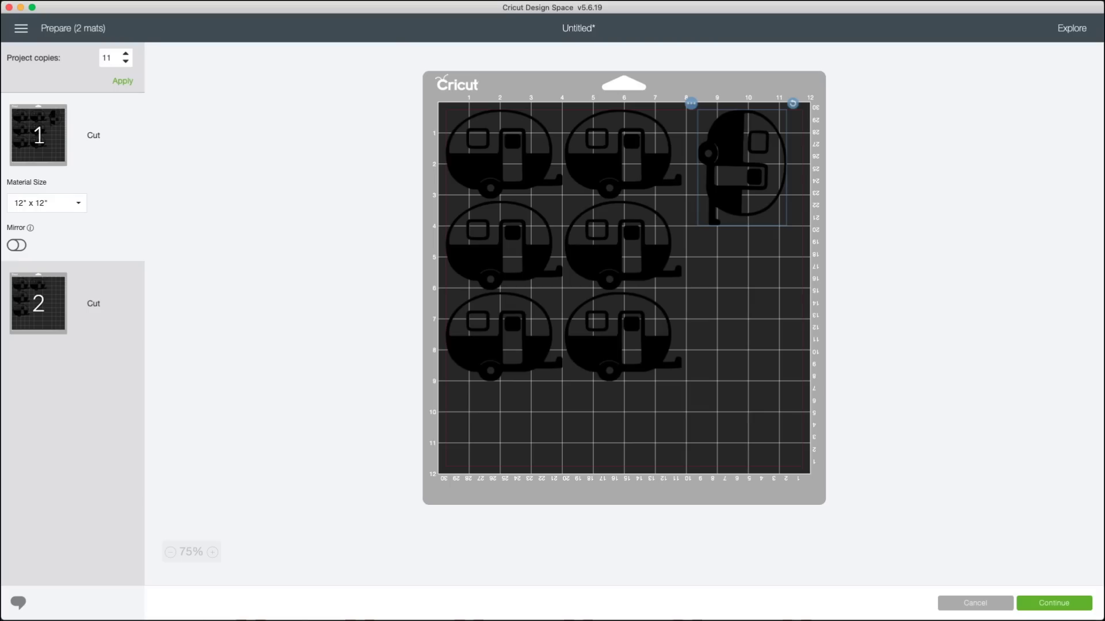
left_click(794, 239)
Move the second camper in the top row of mat 2 onto mat 1.
left_click(38, 303)
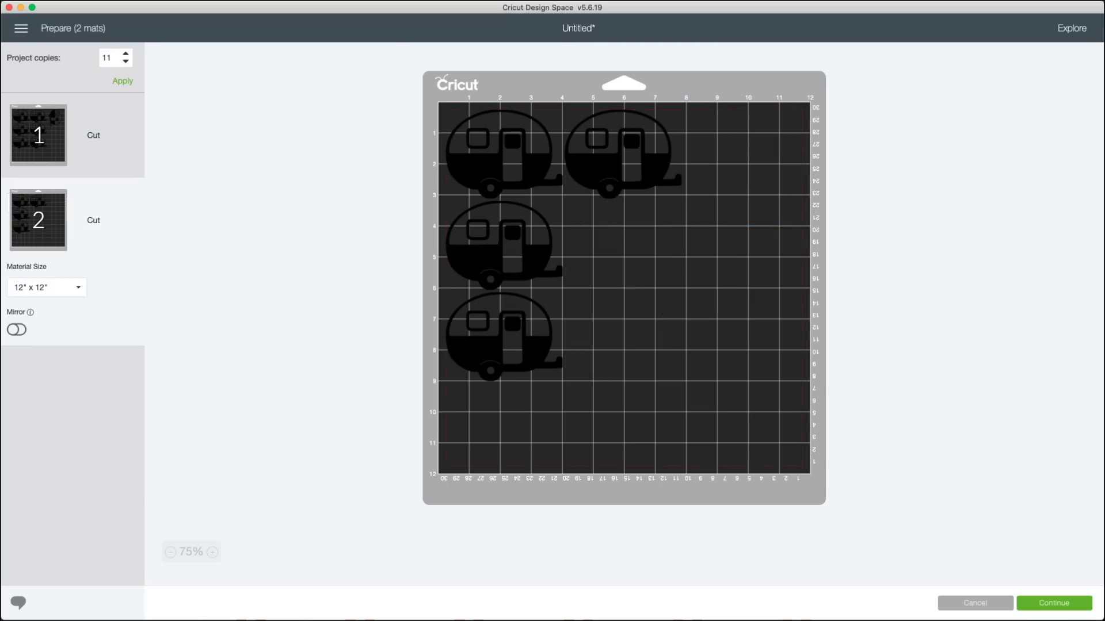
left_click(622, 154)
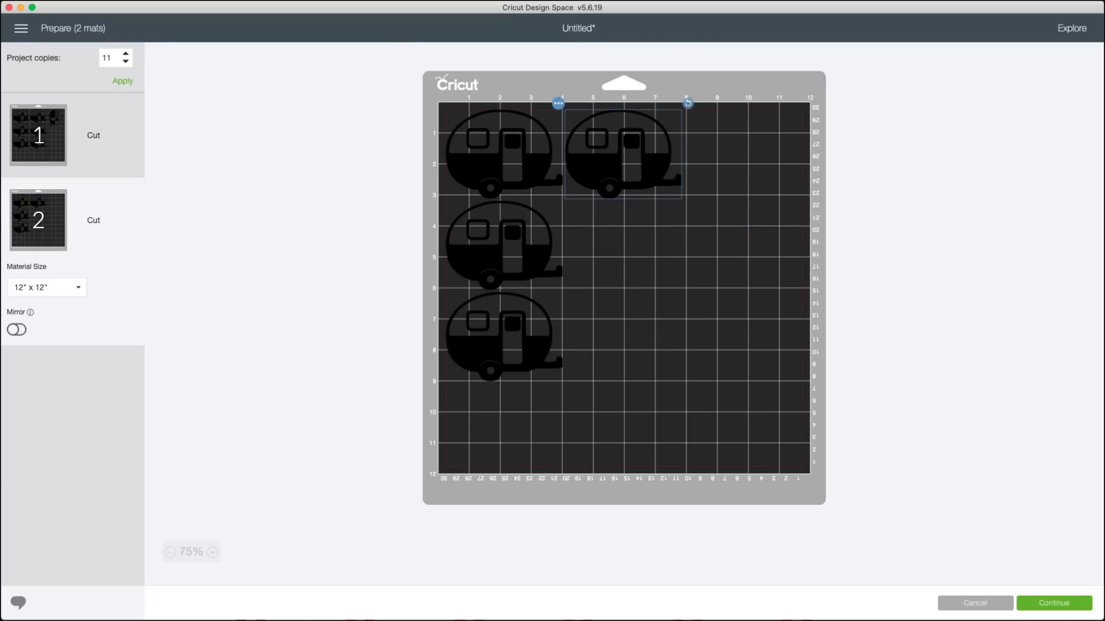
left_click(559, 103)
left_click(555, 123)
left_click(402, 141)
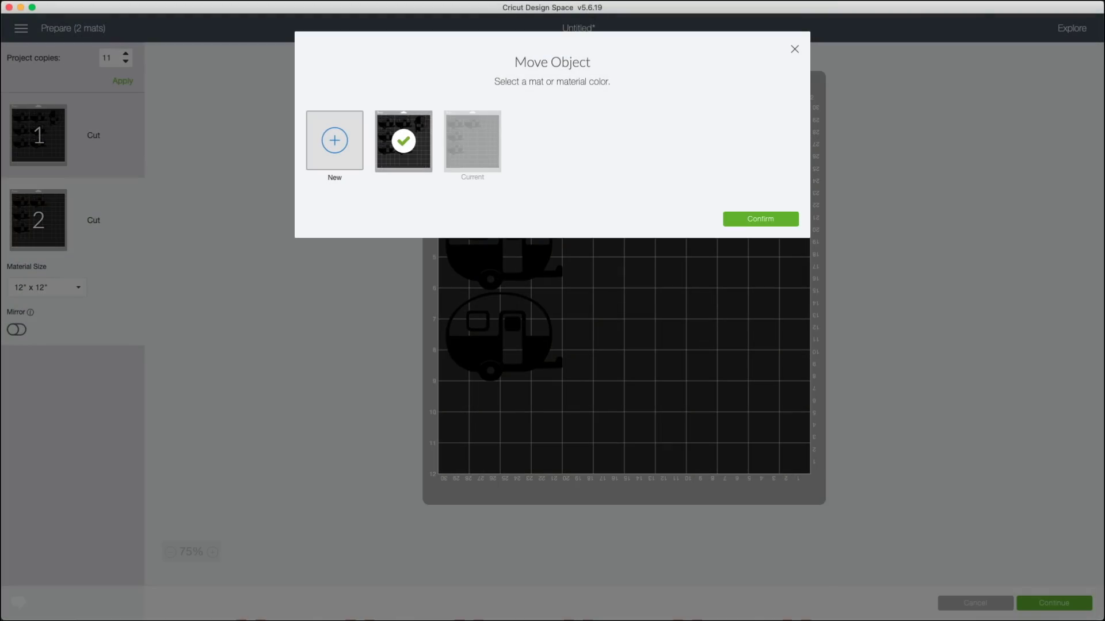
left_click(760, 219)
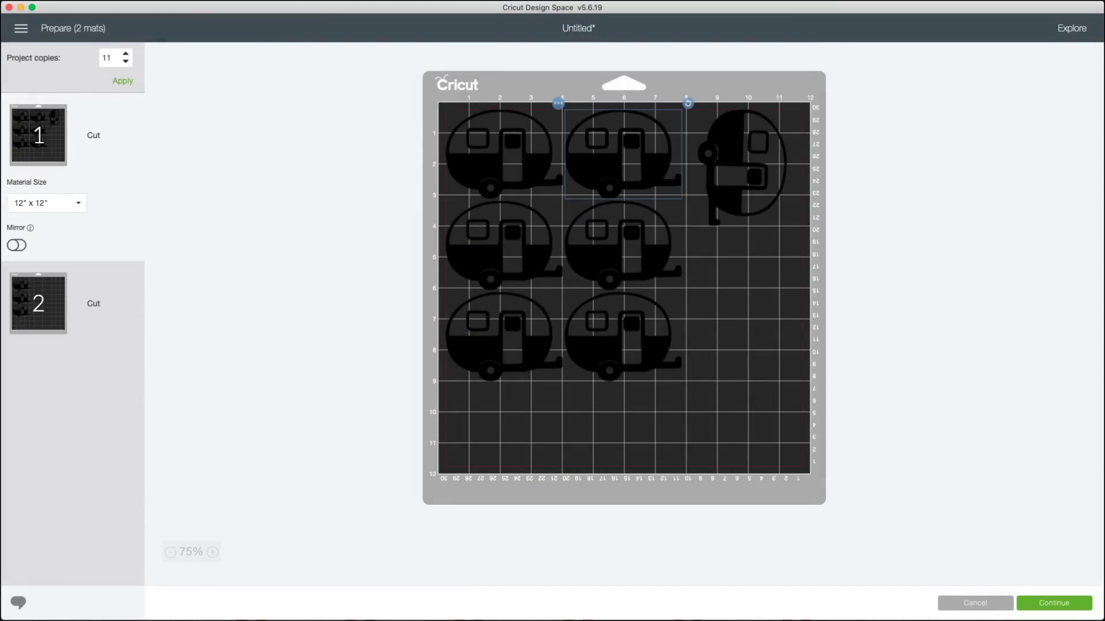
Rotate the newly transferred camper 90 degrees clockwise, place it below the other rotated one, and check both mats.
left_click_drag(622, 154, 720, 272)
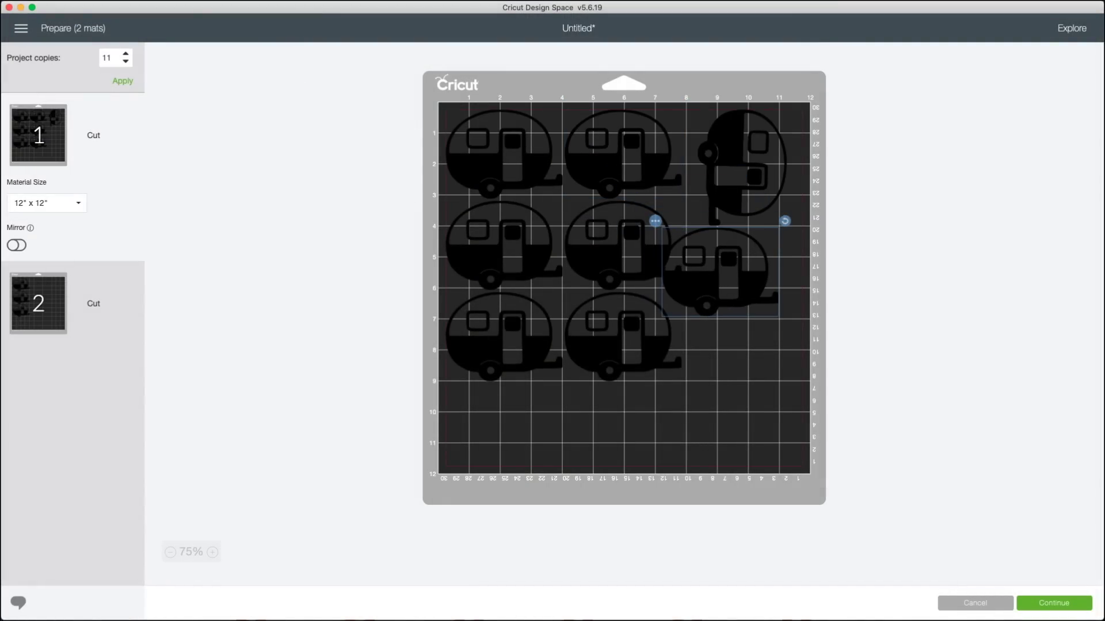
left_click_drag(784, 222, 769, 337)
left_click_drag(722, 276, 744, 298)
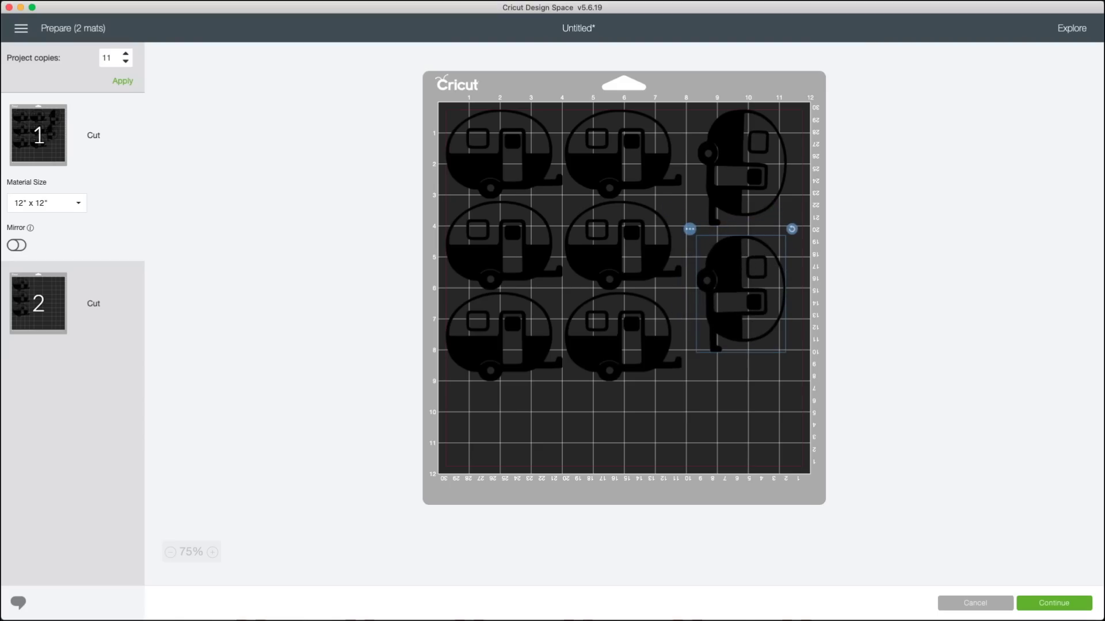
left_click(38, 303)
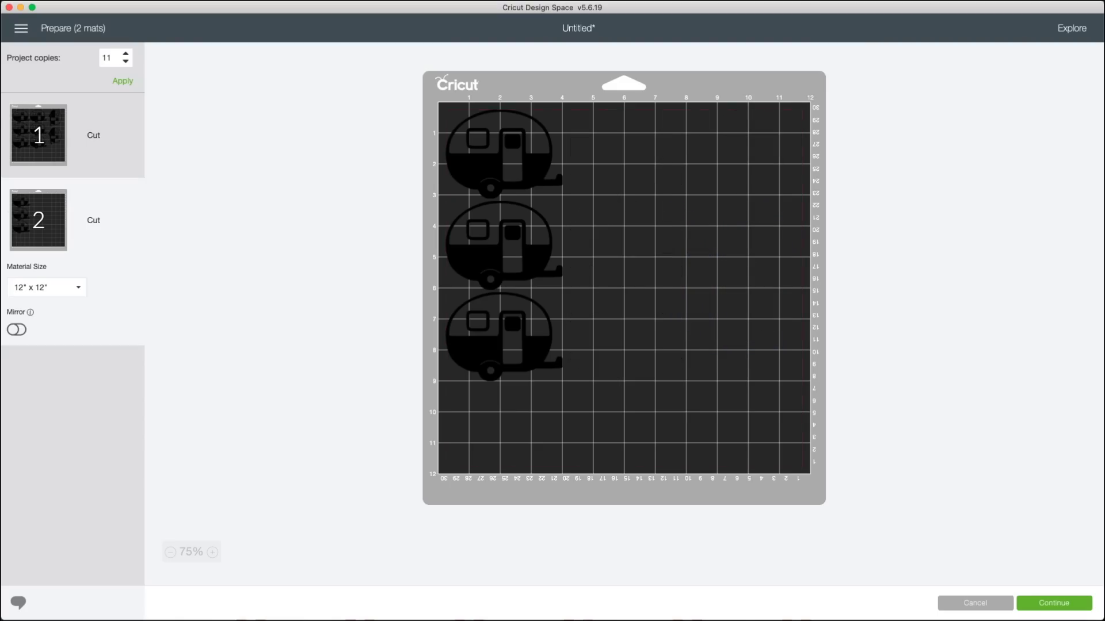
left_click(39, 135)
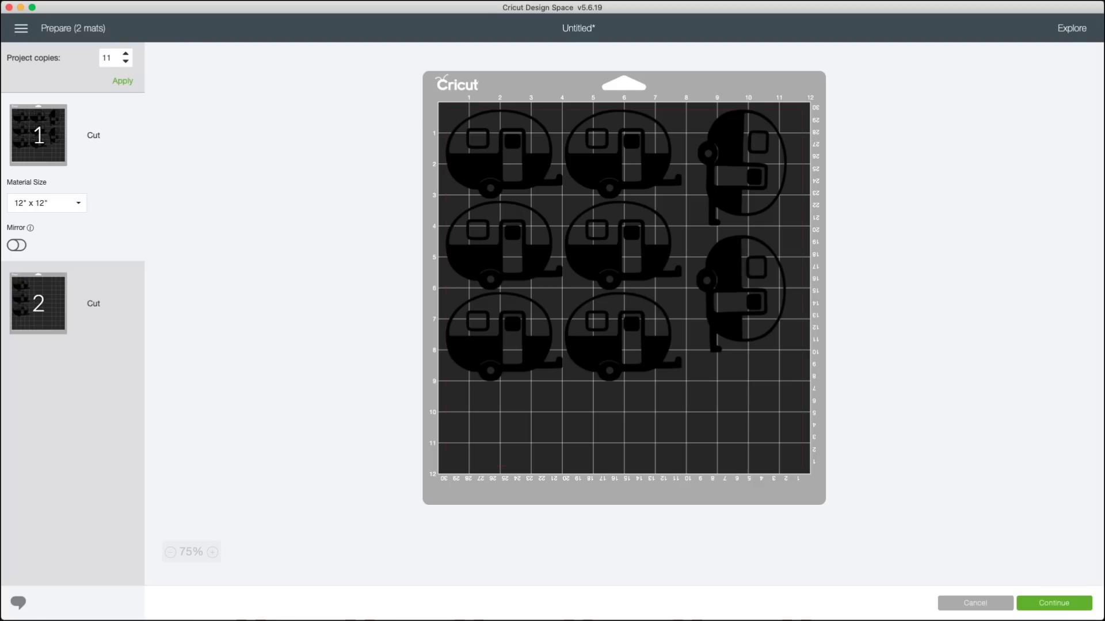
Change the project copies to 4, accepting the loss of the mat moves, and continue to the material setup.
key("BackSpace")
key("BackSpace")
type("8")
key("Return")
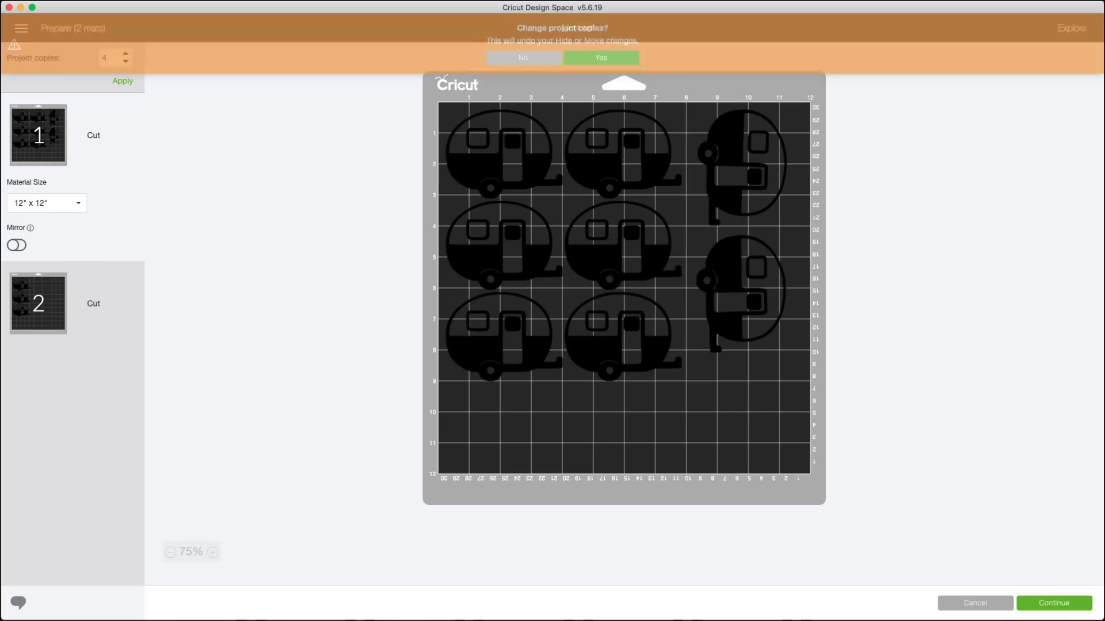
key("Return")
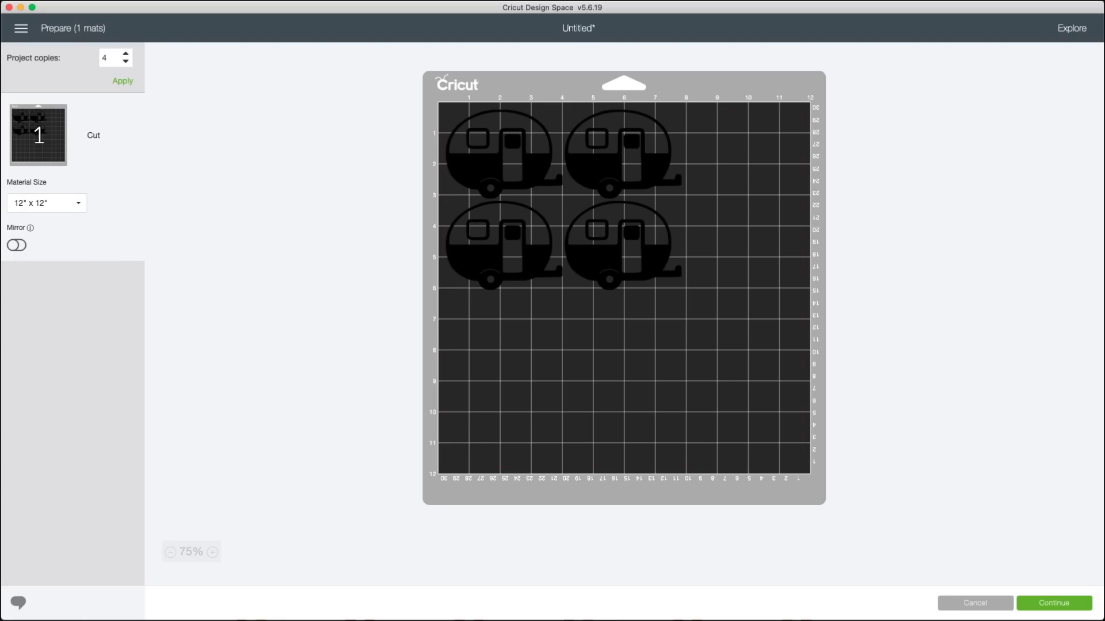
key("Return")
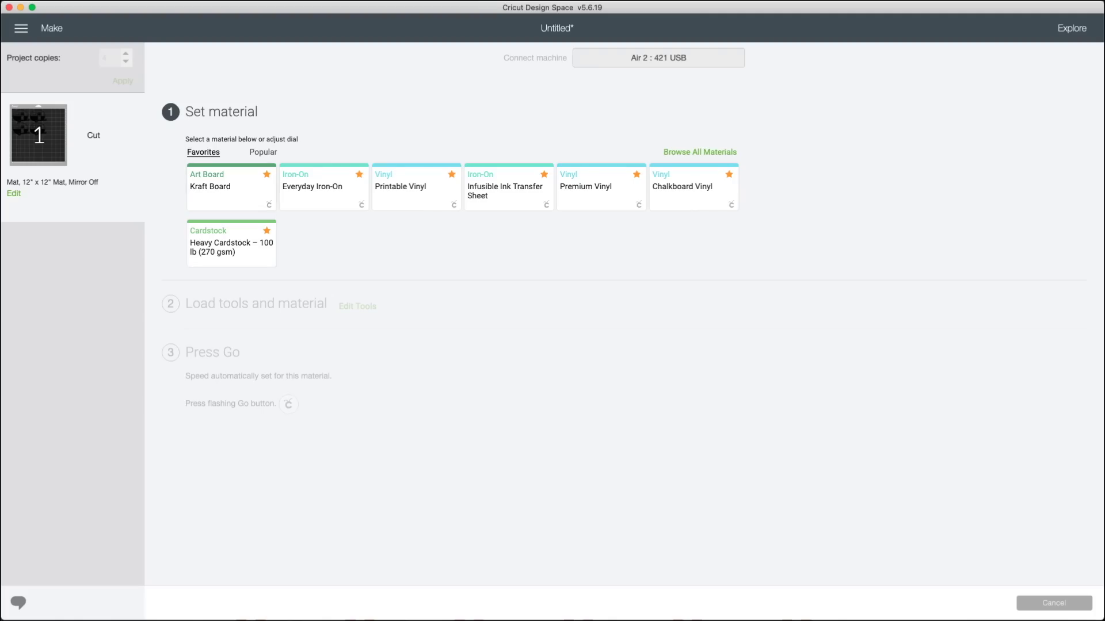
Look through the popular and favorite materials, and search the full materials list for "vinyl".
left_click(262, 152)
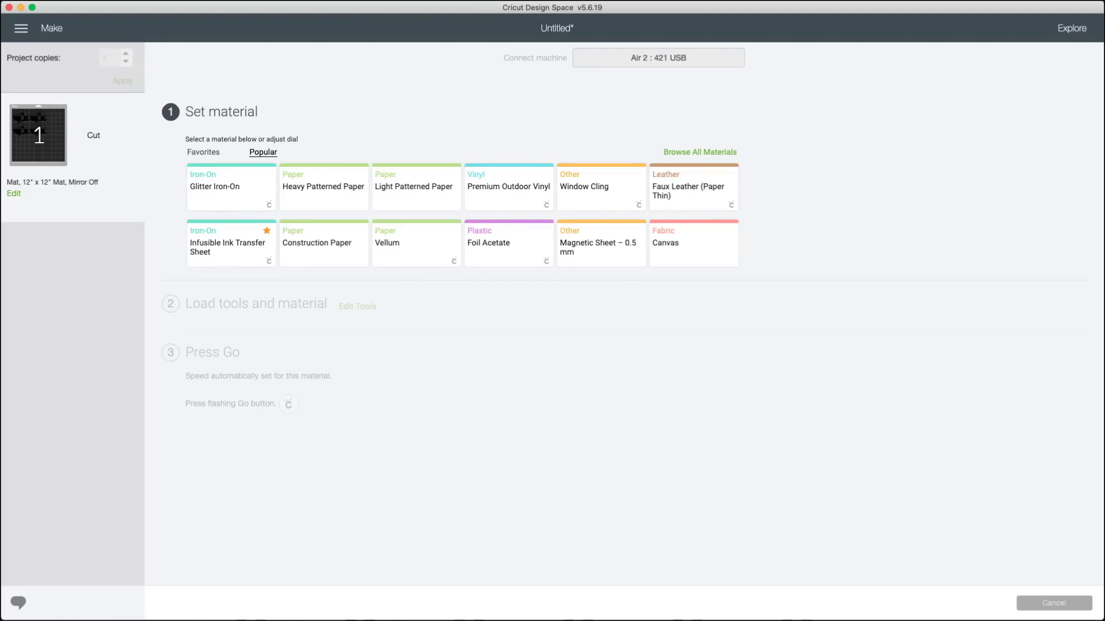
left_click(203, 151)
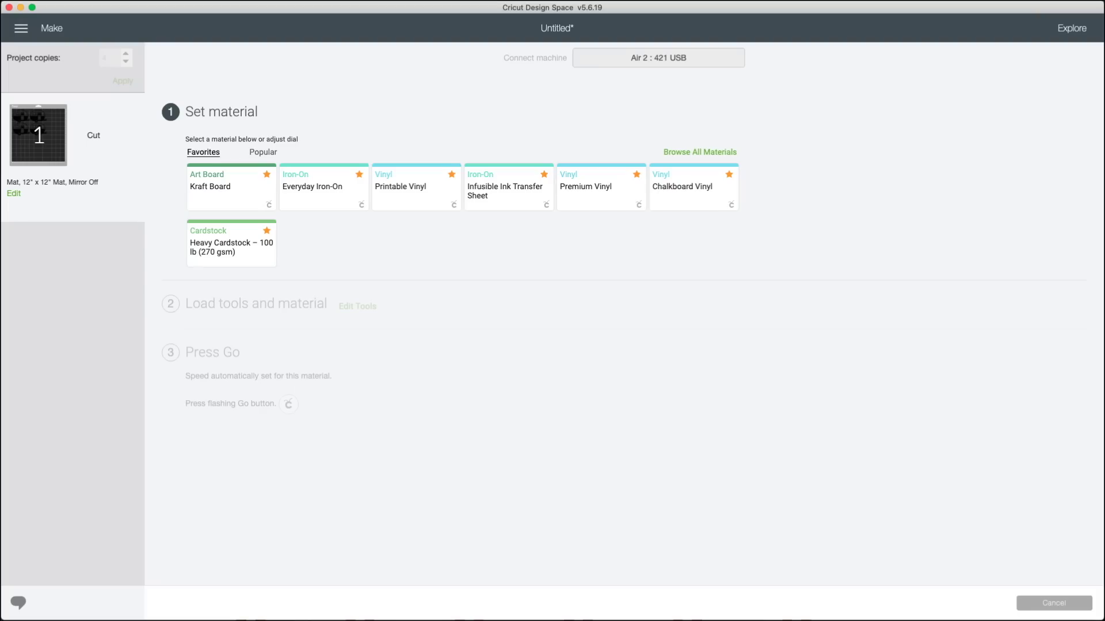
left_click(700, 152)
left_click(748, 85)
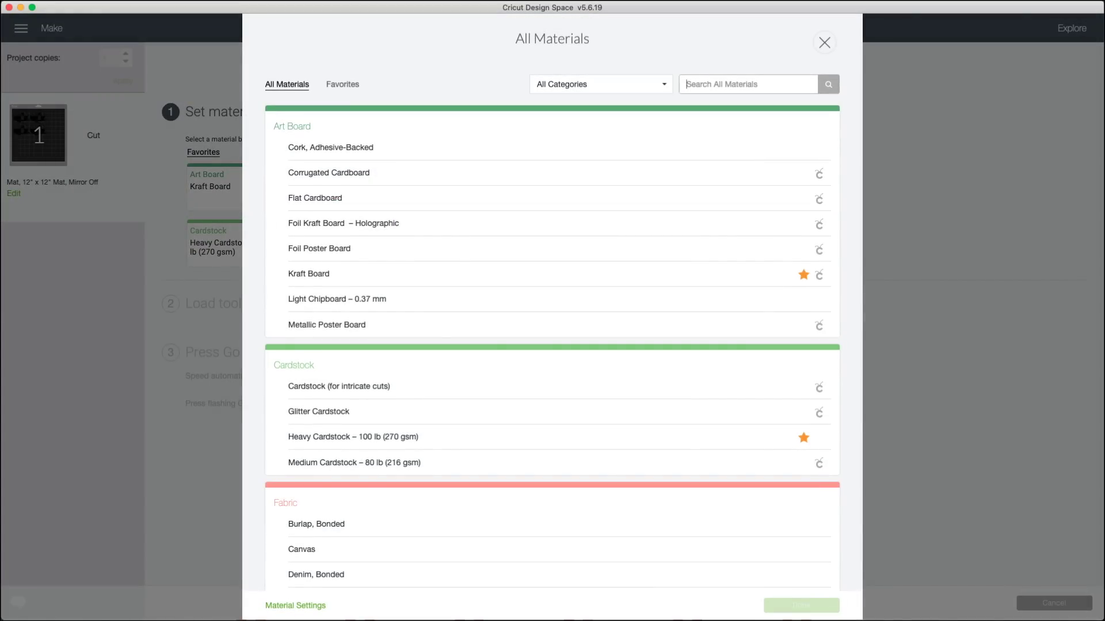
type("vinyl")
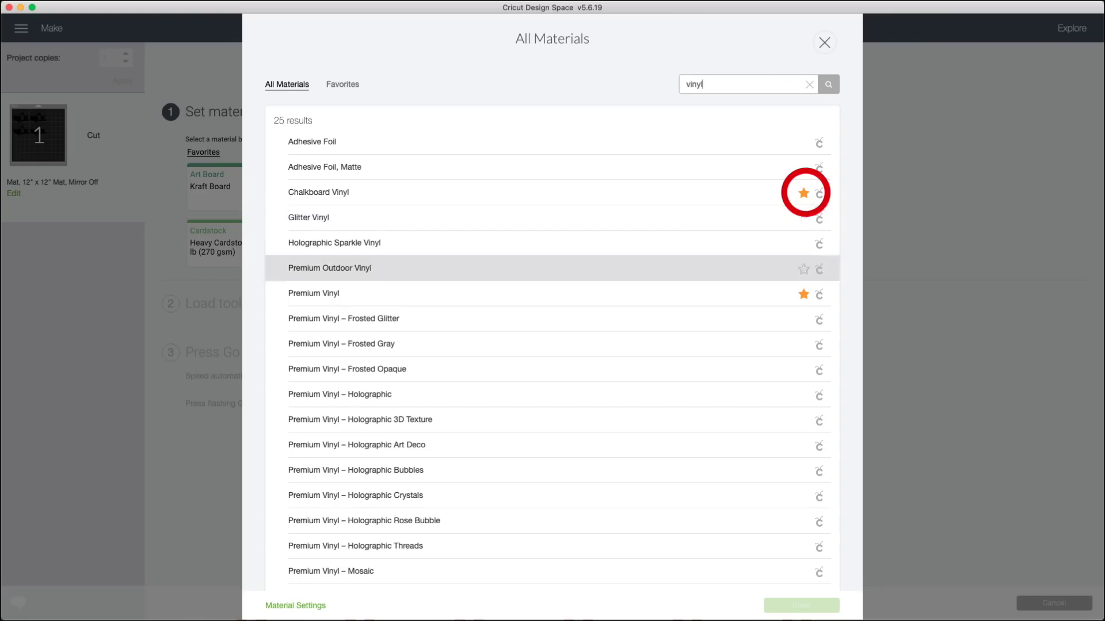
Choose Stencil Vinyl from the search results, mark it as a favorite, and apply it as the cut material.
scroll(553, 310, "down", 5)
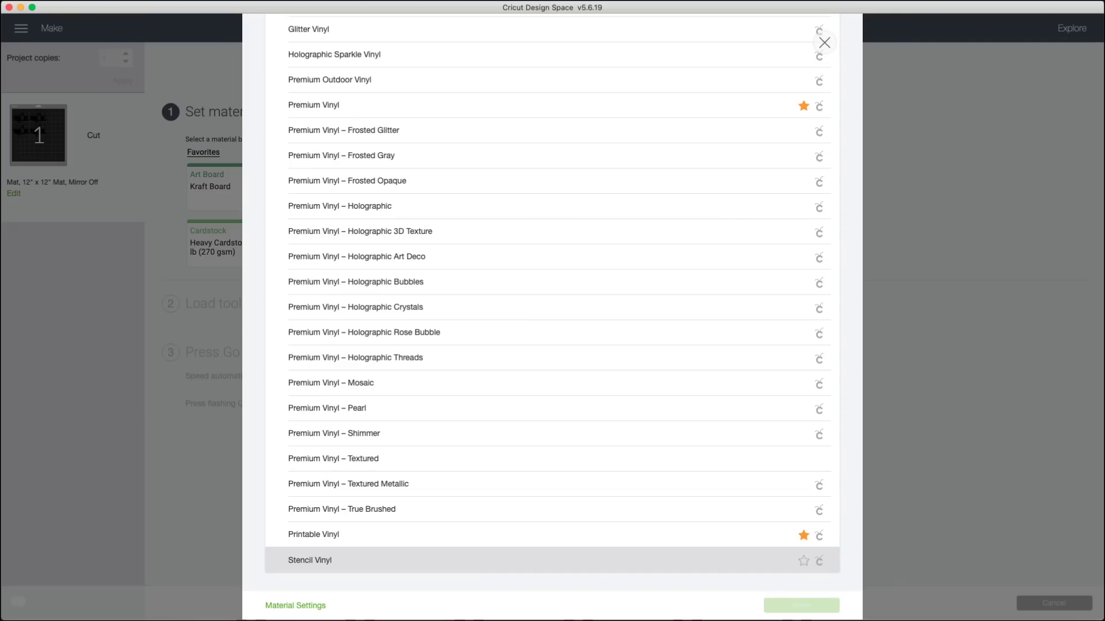
left_click(309, 560)
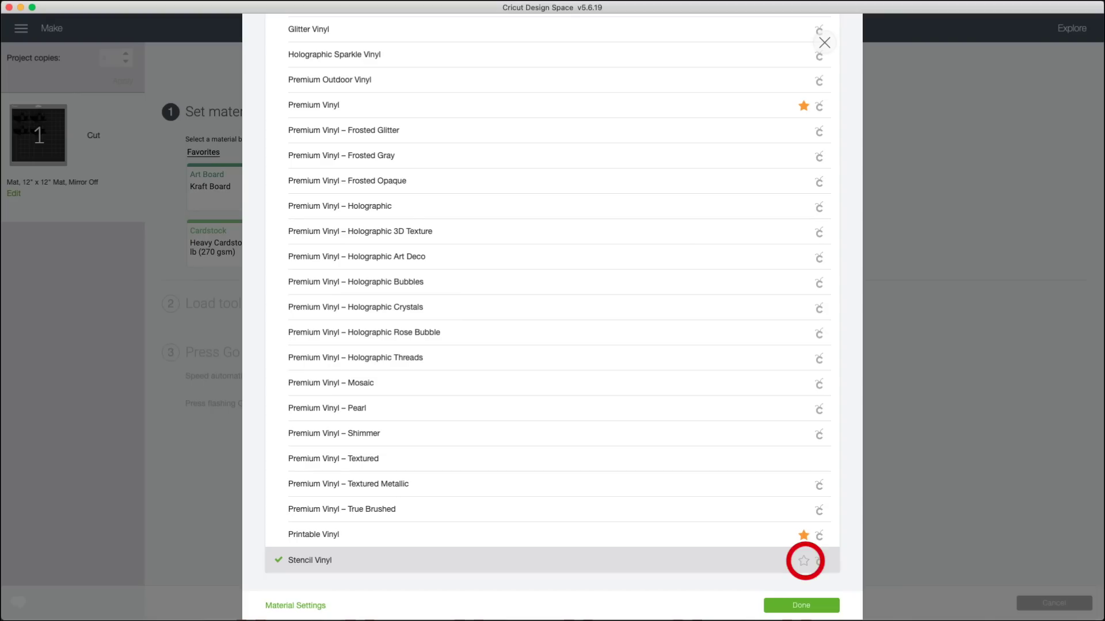
left_click(804, 561)
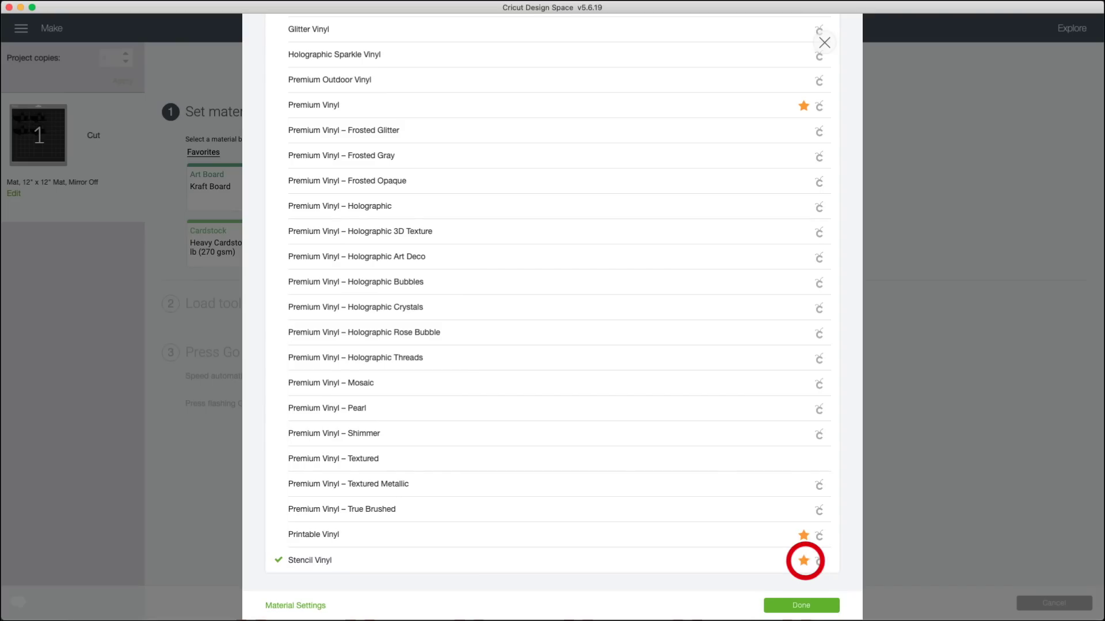
left_click(800, 606)
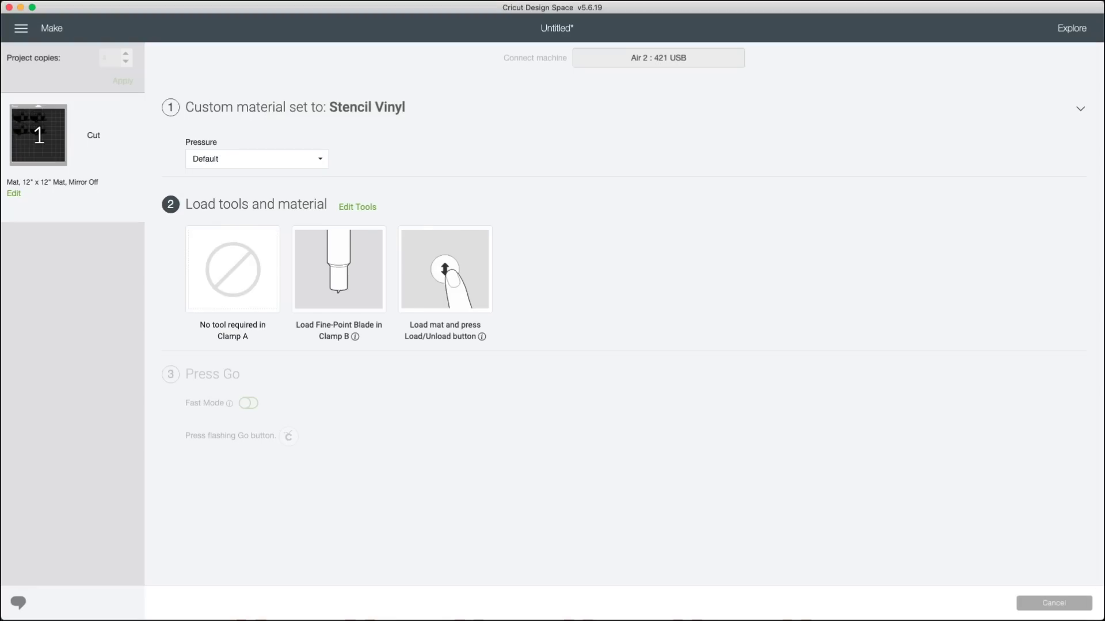
Reopen the material choices and search the full list for "iron on", shortening the search term to "iron".
left_click(1080, 109)
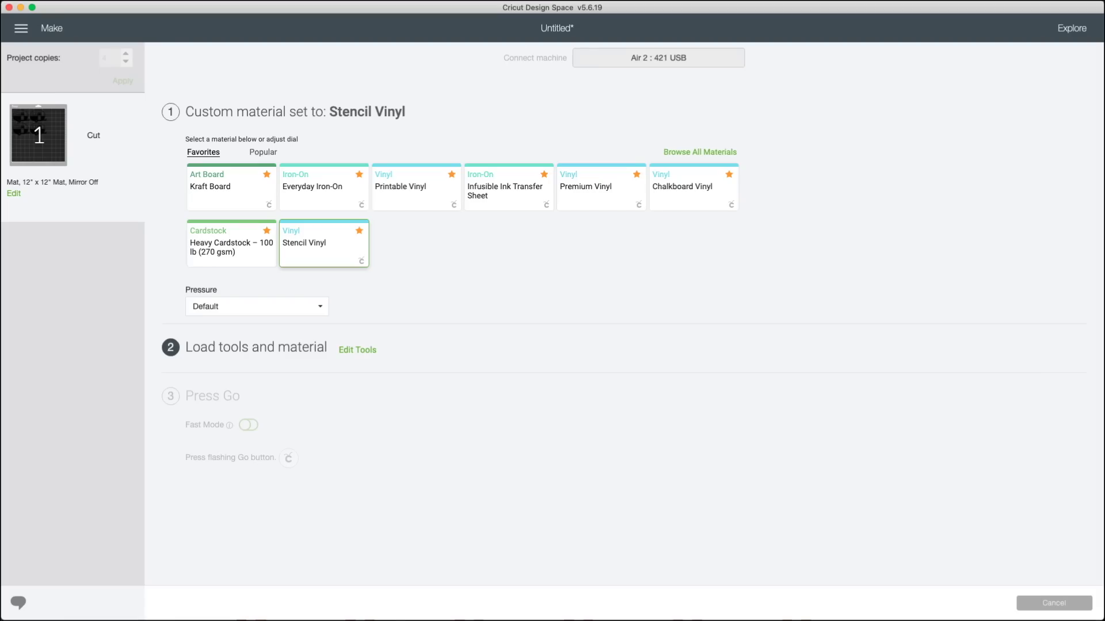
left_click(699, 153)
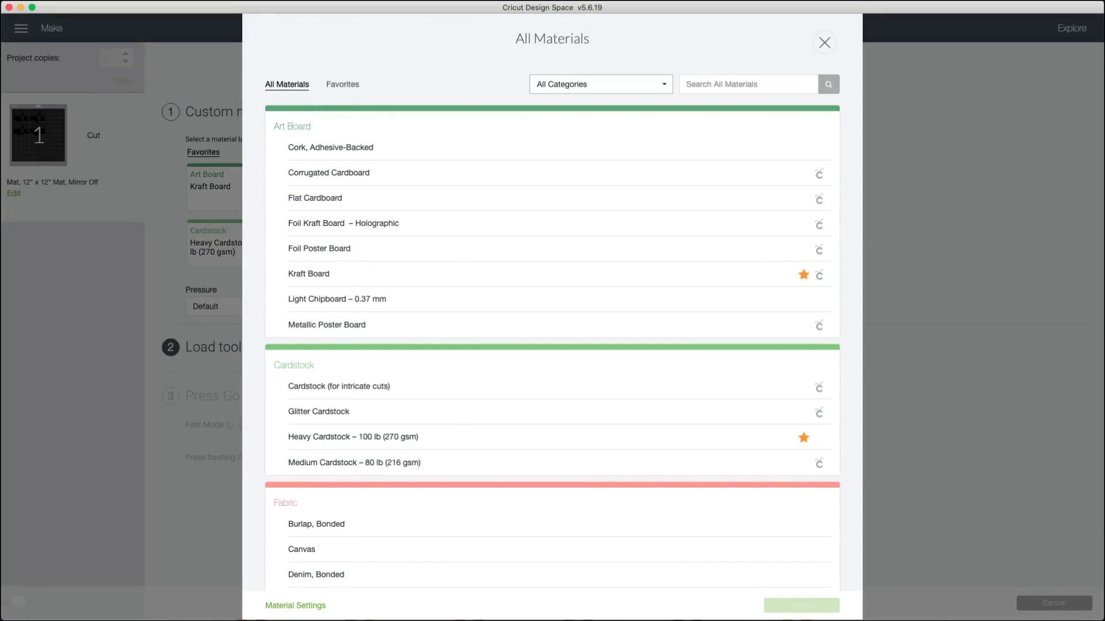
left_click(737, 85)
type("iron on")
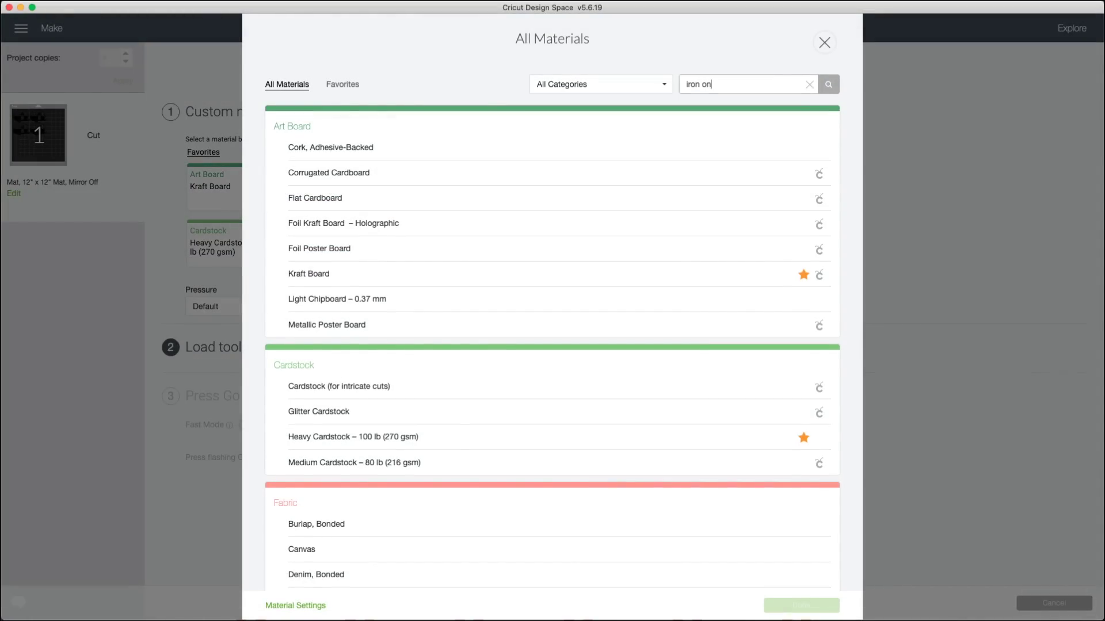
key("Return")
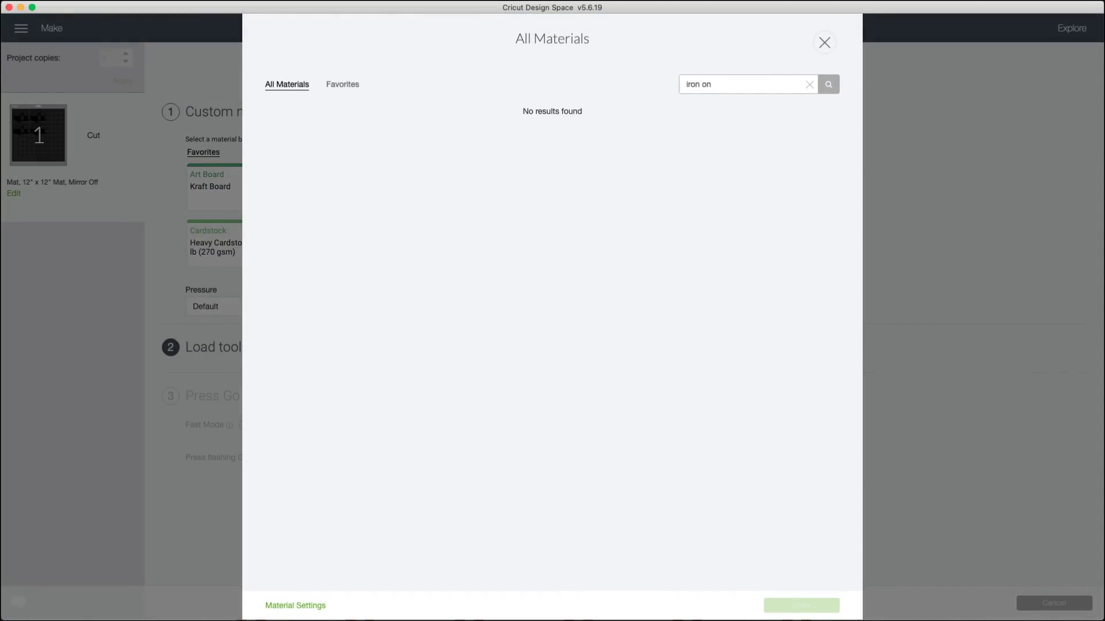
key("BackSpace")
key("BackSpace")
key("BackSpace")
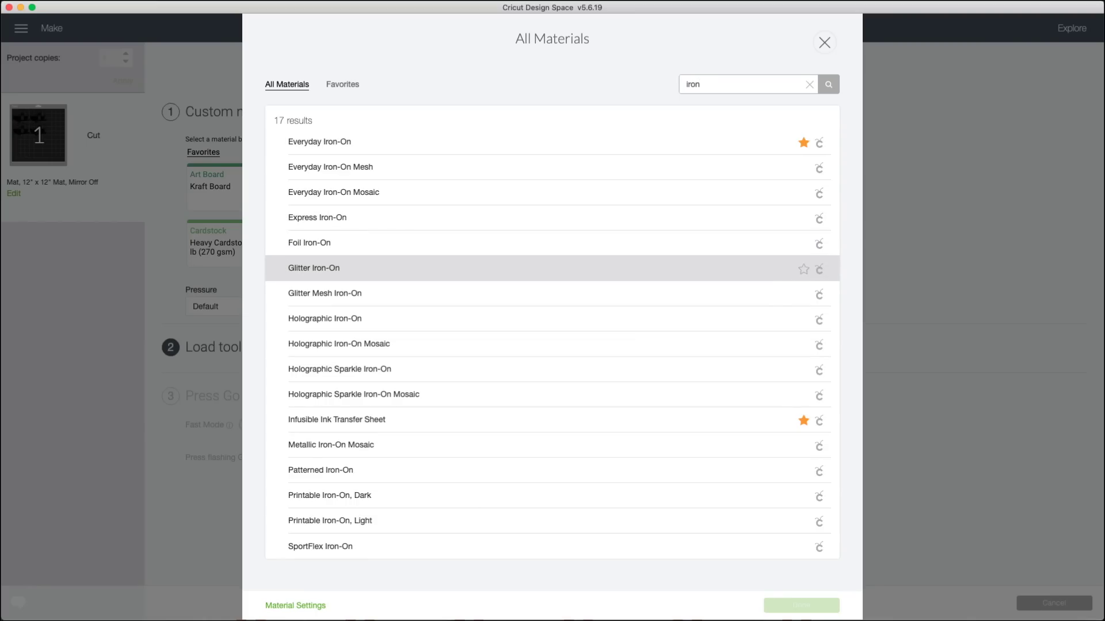
Choose Glitter Iron-On from the search results, mark it as a favorite, and apply it as the cut material.
left_click(314, 269)
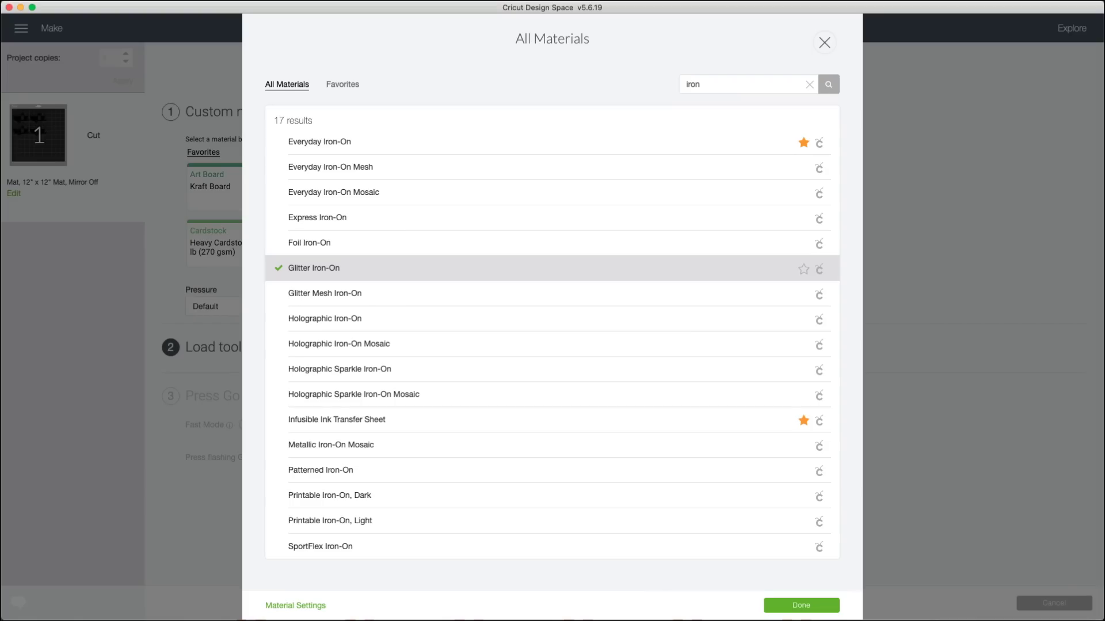
left_click(803, 269)
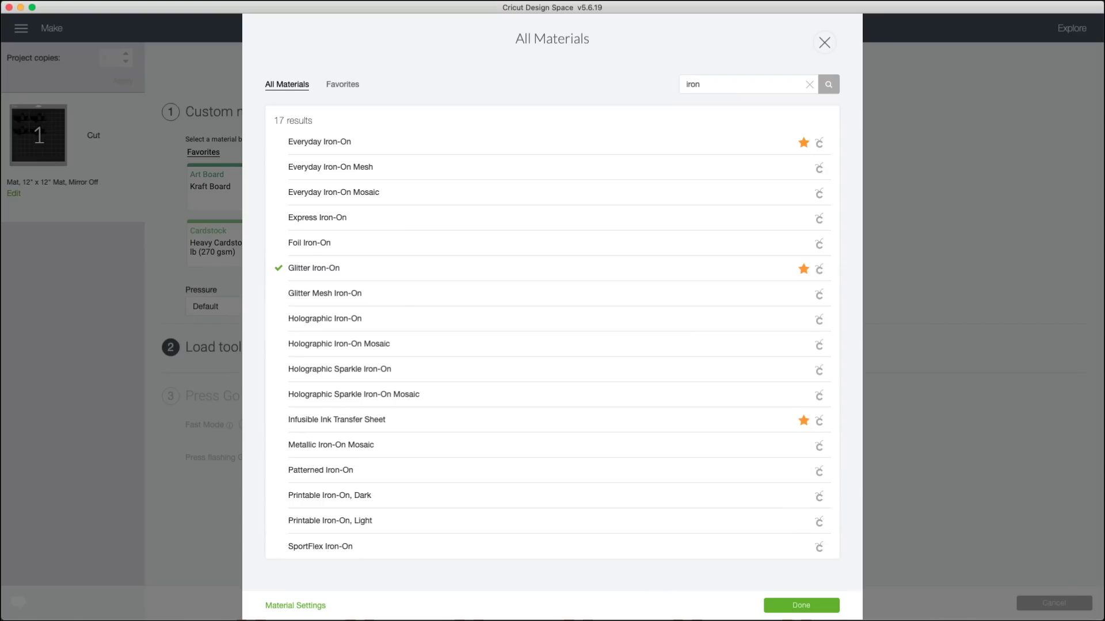
left_click(801, 605)
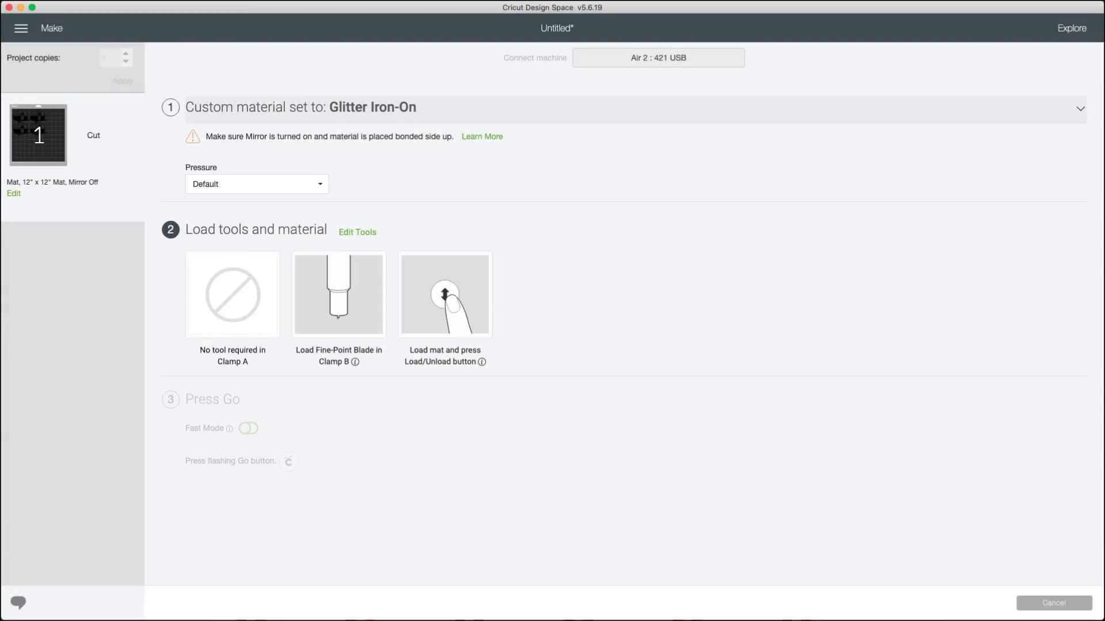
Switch the cut material to Infusible Ink Transfer Sheet and on to Premium Vinyl, both from the favorites.
left_click(1080, 108)
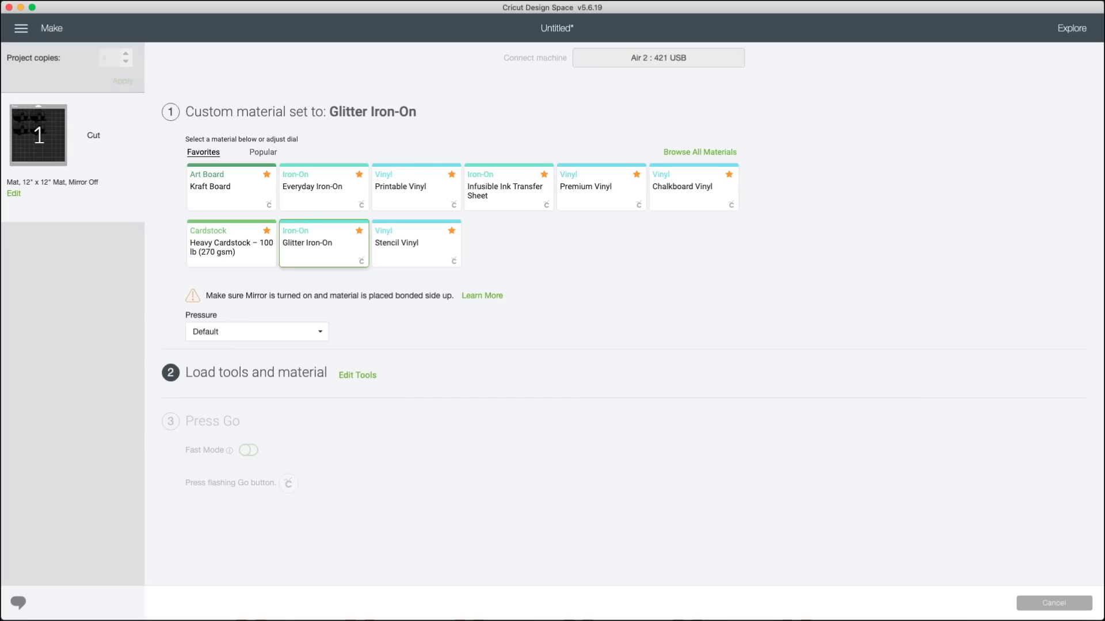
left_click(505, 190)
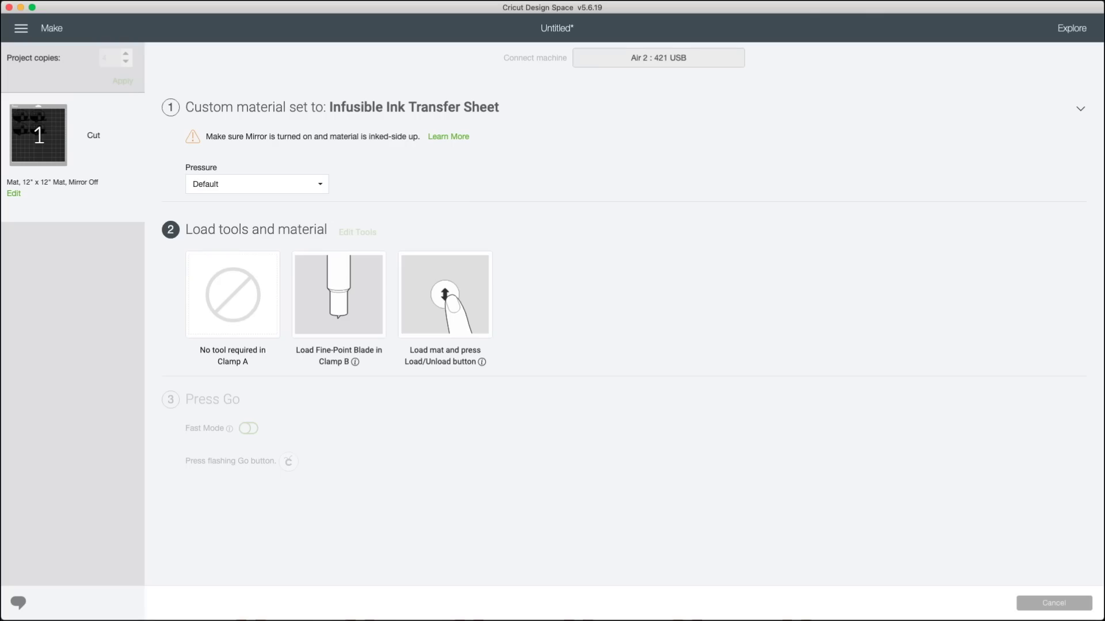
left_click(1080, 109)
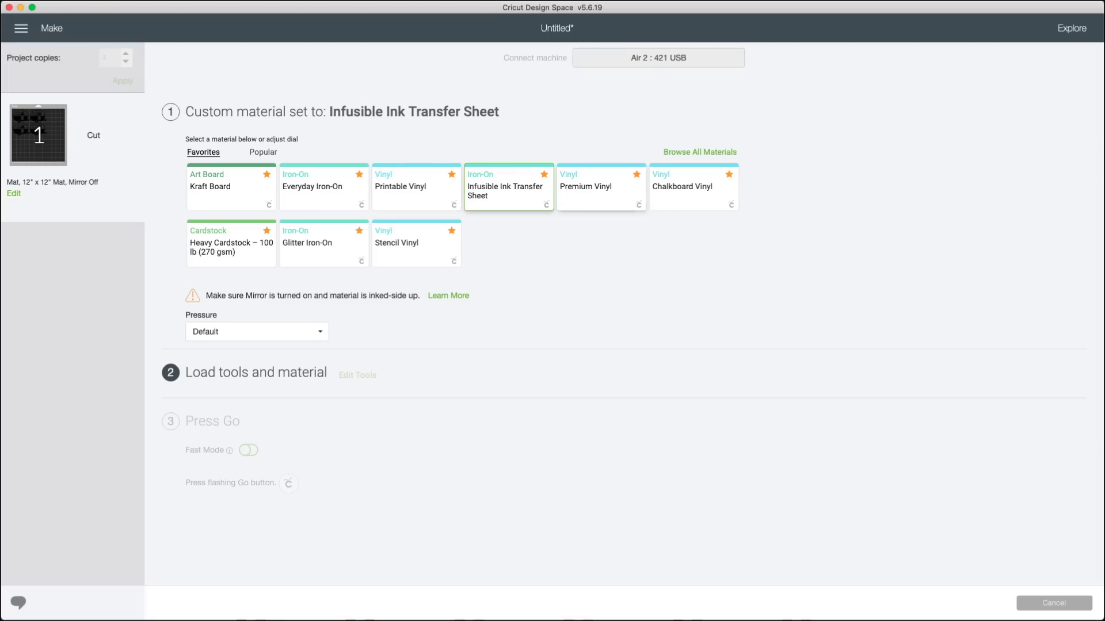
left_click(602, 190)
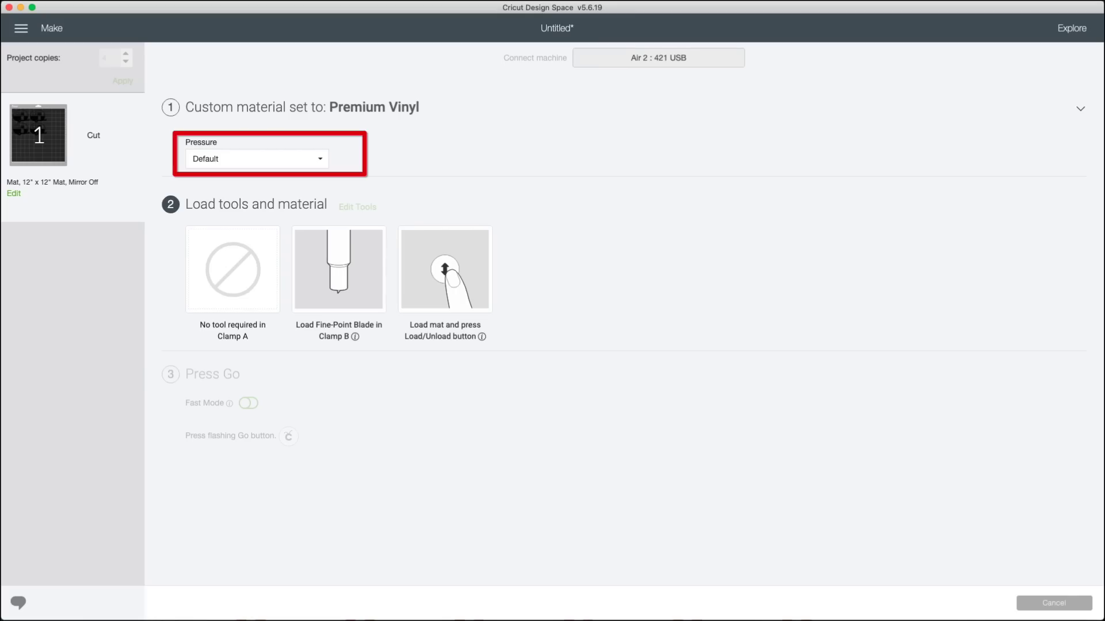
Try the Less cutting pressure for Premium Vinyl, and set the pressure to More.
left_click(256, 159)
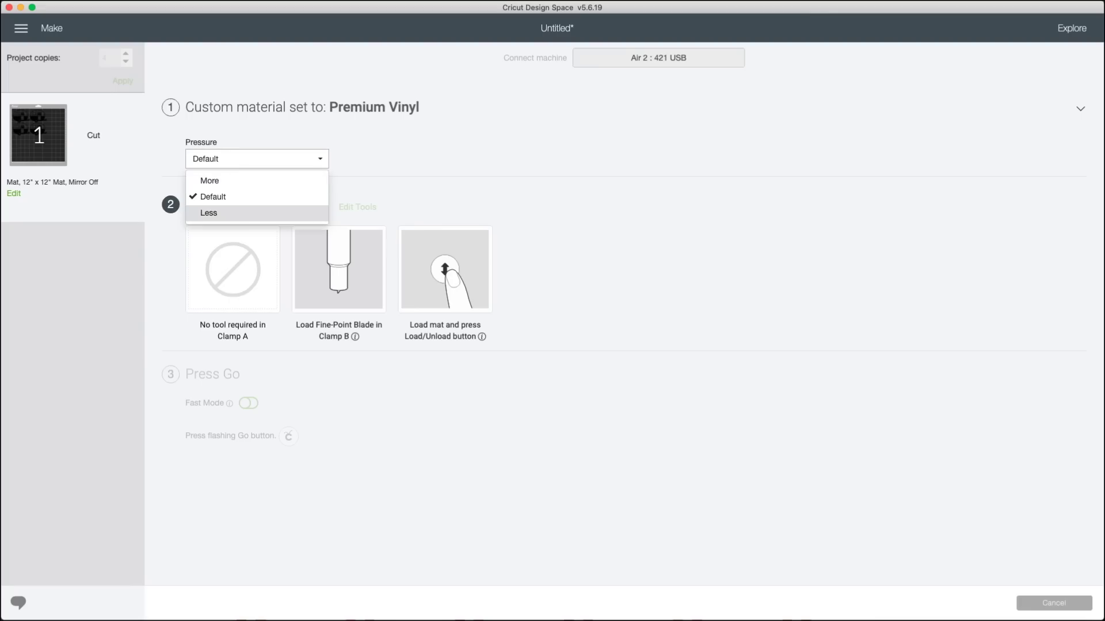
left_click(209, 213)
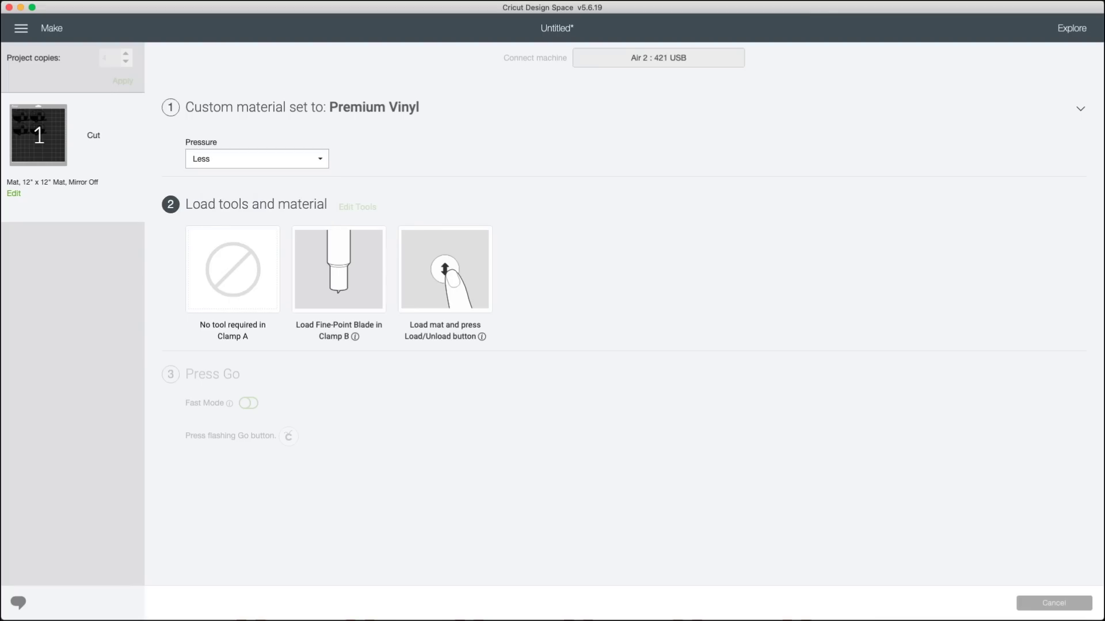
left_click(257, 159)
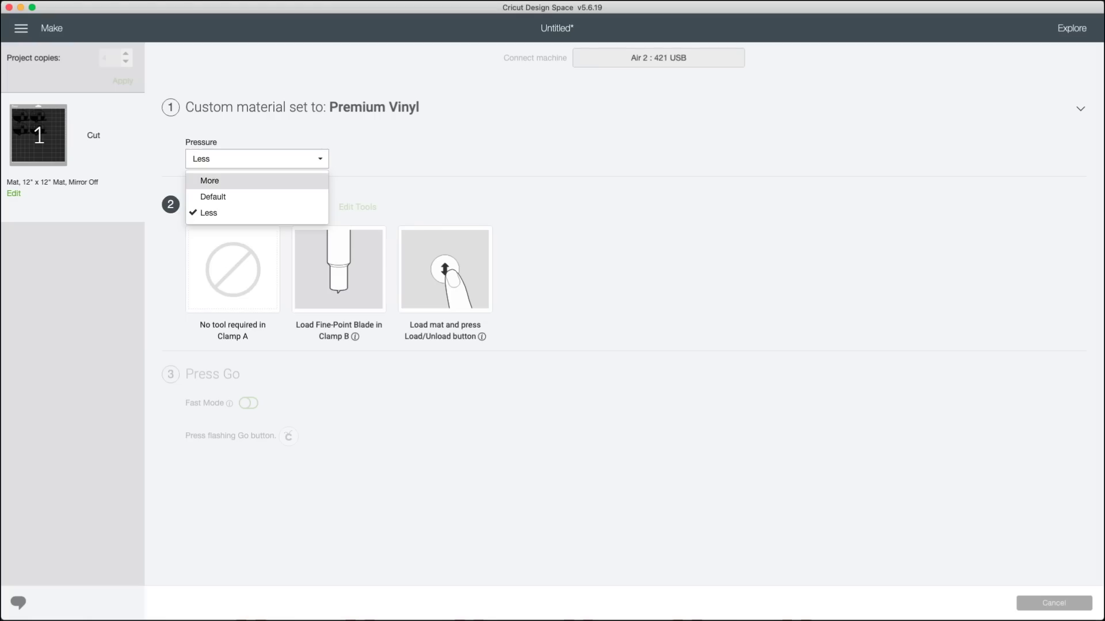
left_click(209, 181)
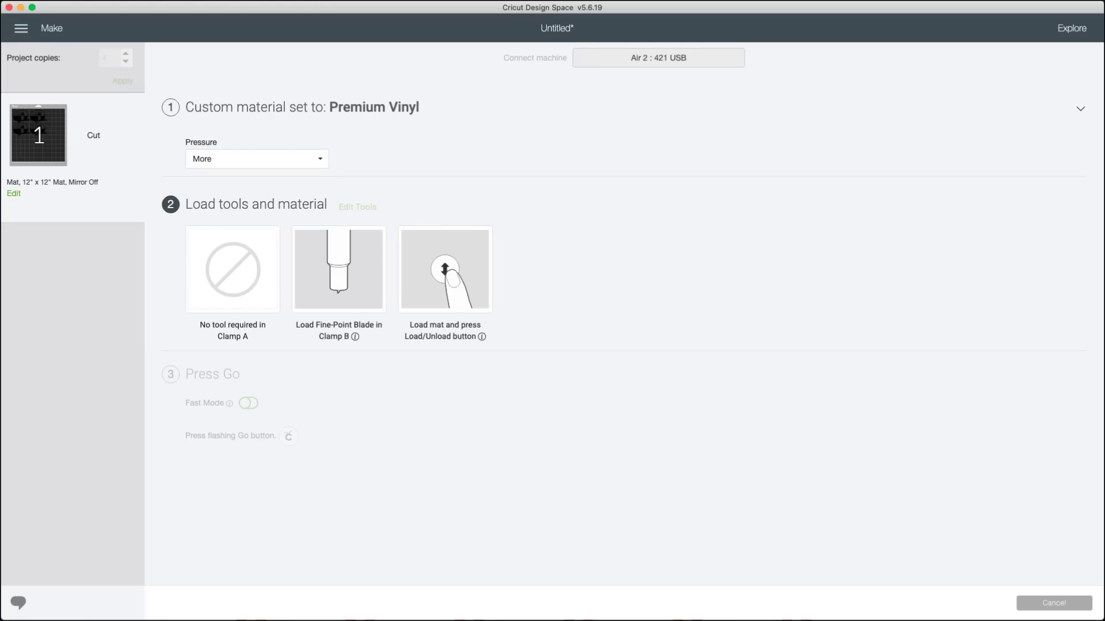